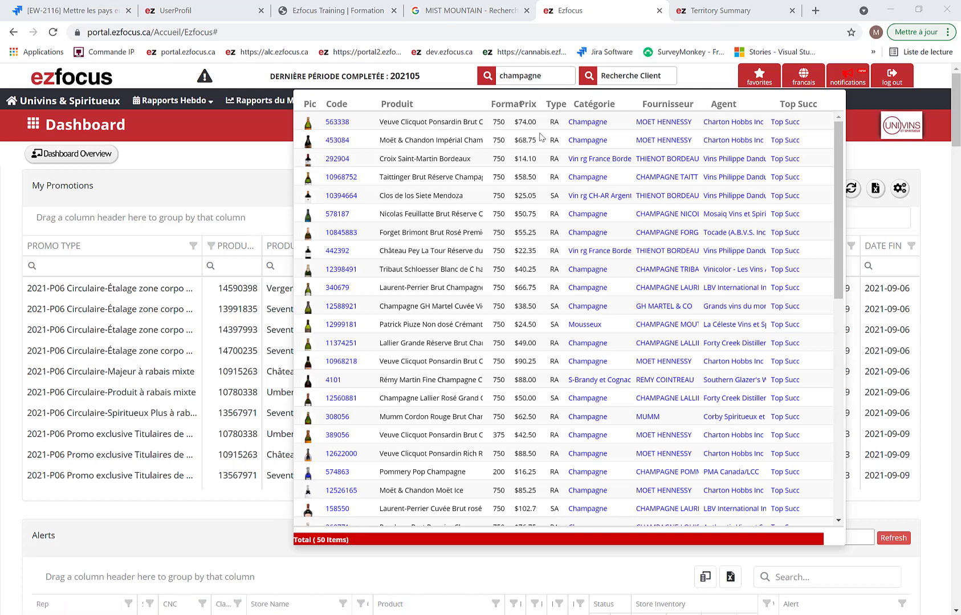
# - Open the market report for the Champagne category from the product search results and view the available product types
pyautogui.click(587, 123)
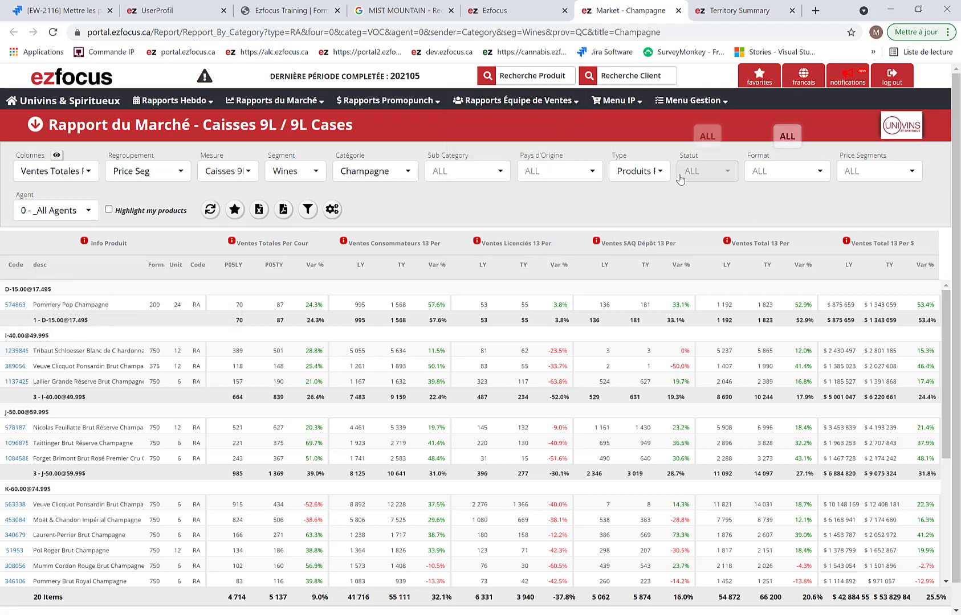
pyautogui.click(634, 171)
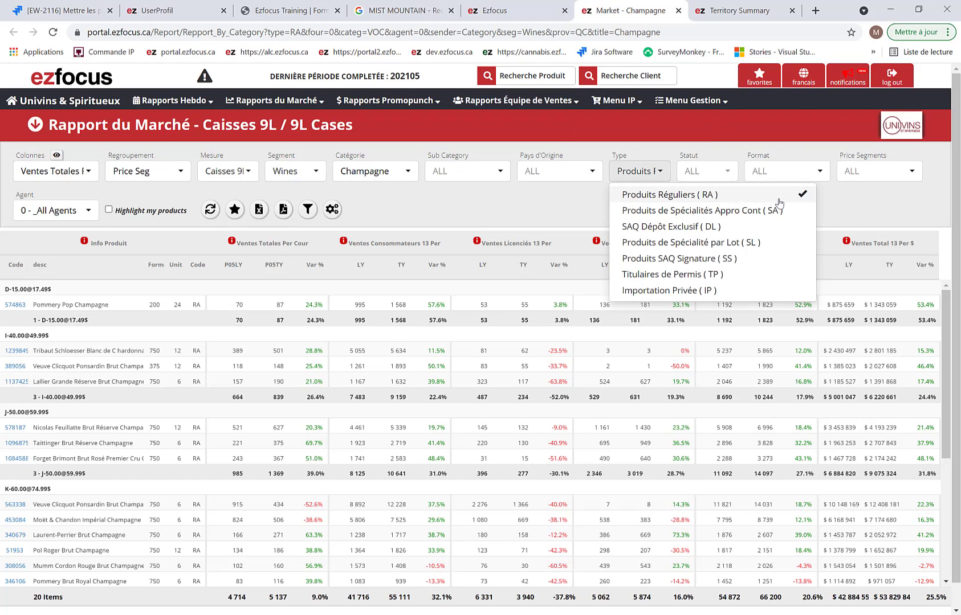
pyautogui.click(525, 218)
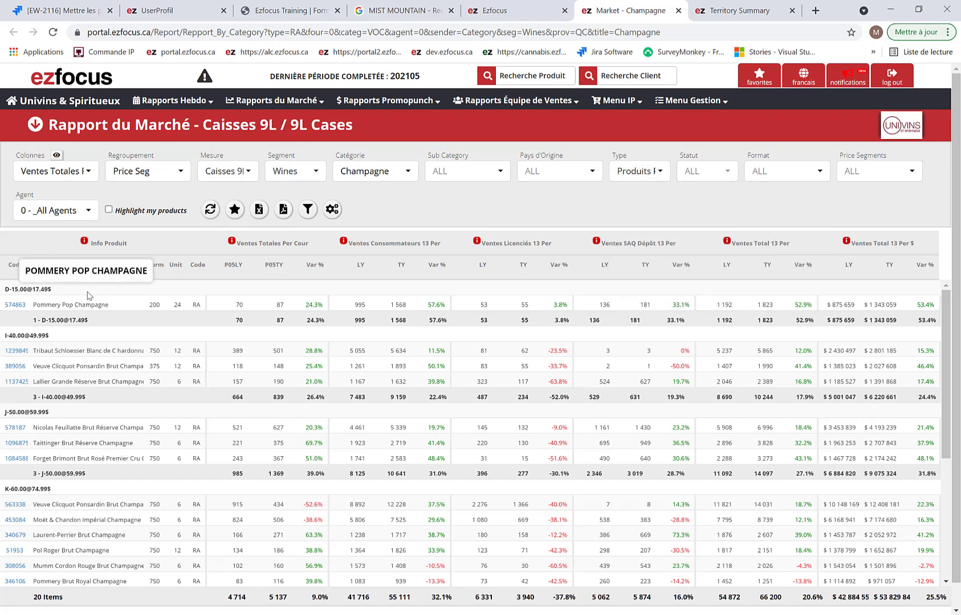
# - Set the Champagne report's grouping to No Grouping and refresh the data
pyautogui.click(181, 172)
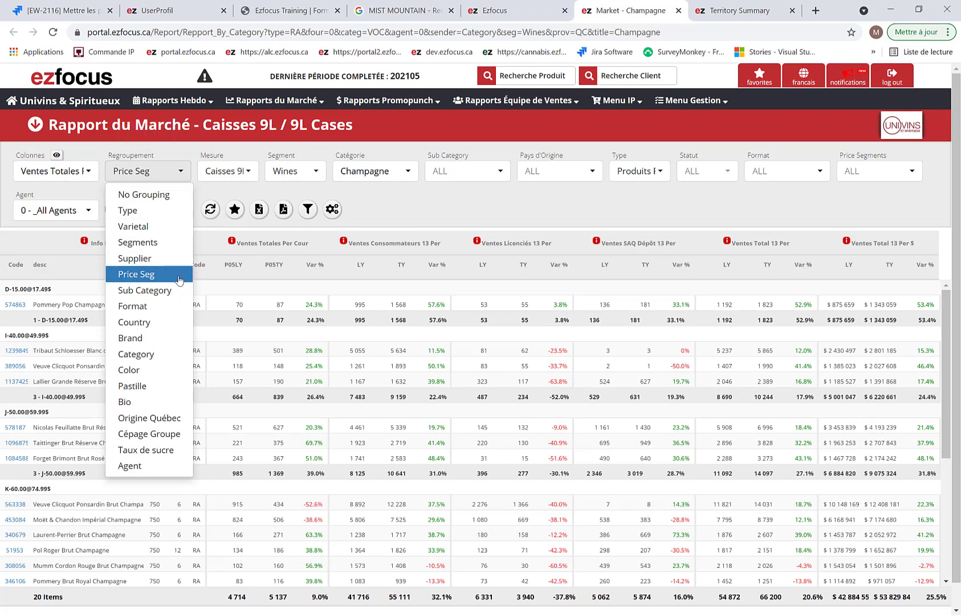
pyautogui.click(170, 196)
pyautogui.click(210, 210)
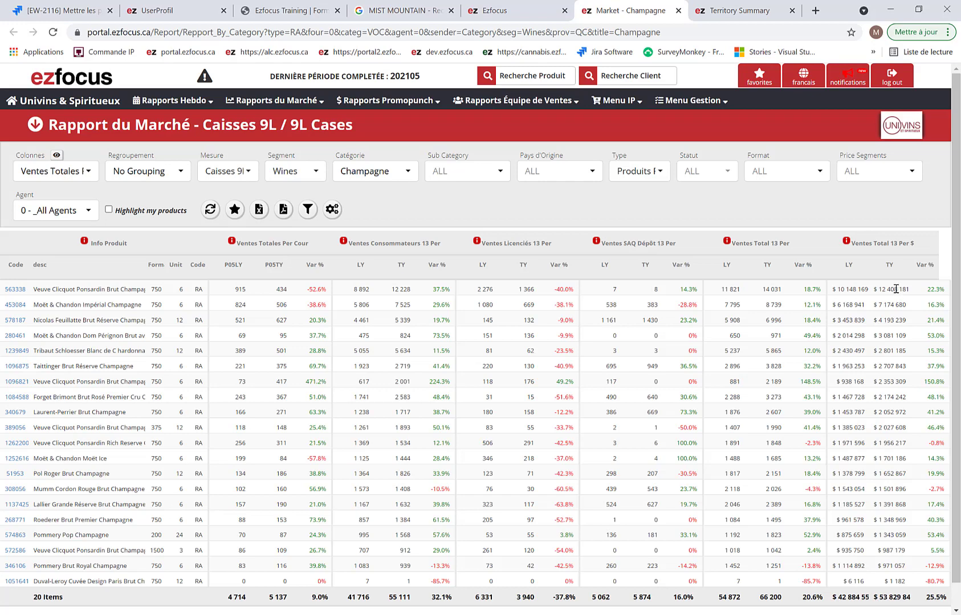
# - Add the Retail Price, Distribution and Promos 13 Per columns, remove Ventes Totales Per Cour, and refresh the report
pyautogui.click(89, 177)
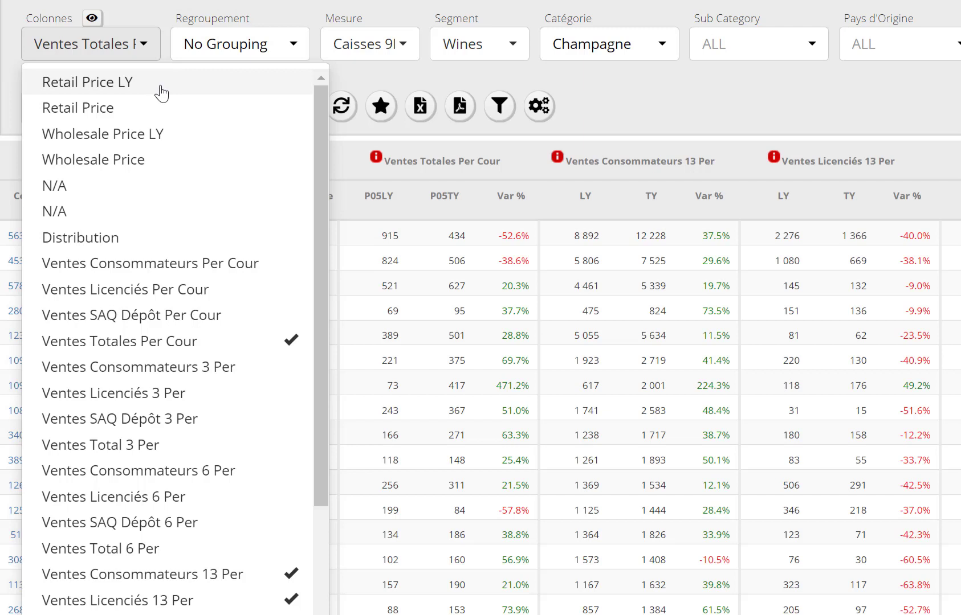
pyautogui.click(148, 118)
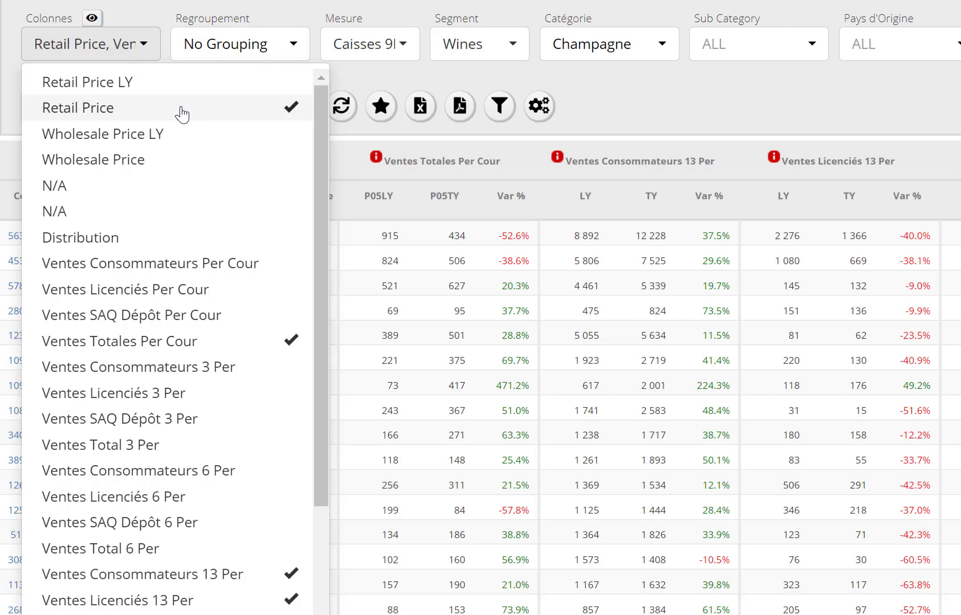
pyautogui.click(212, 239)
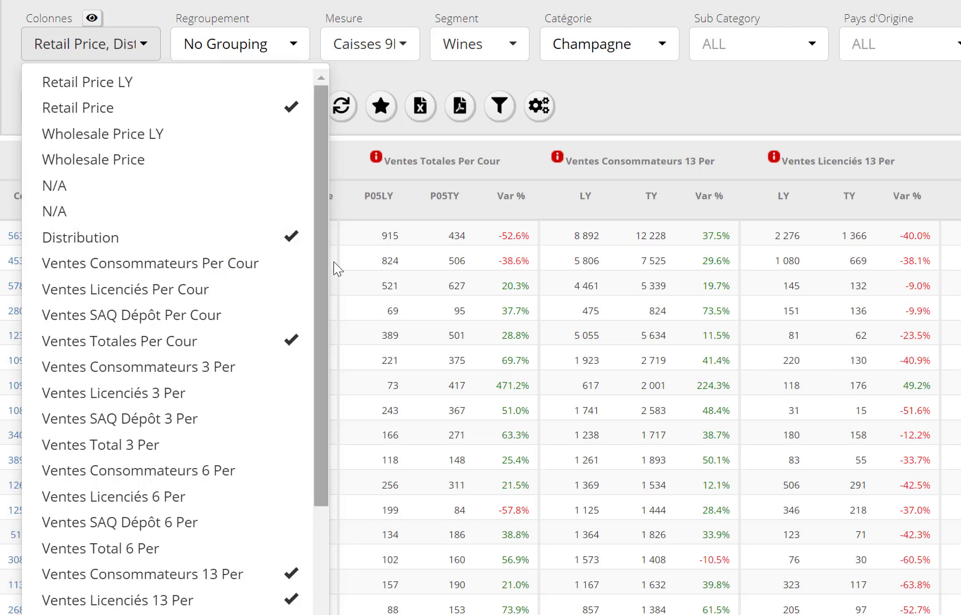
pyautogui.moveTo(324, 233); pyautogui.dragTo(310, 315)
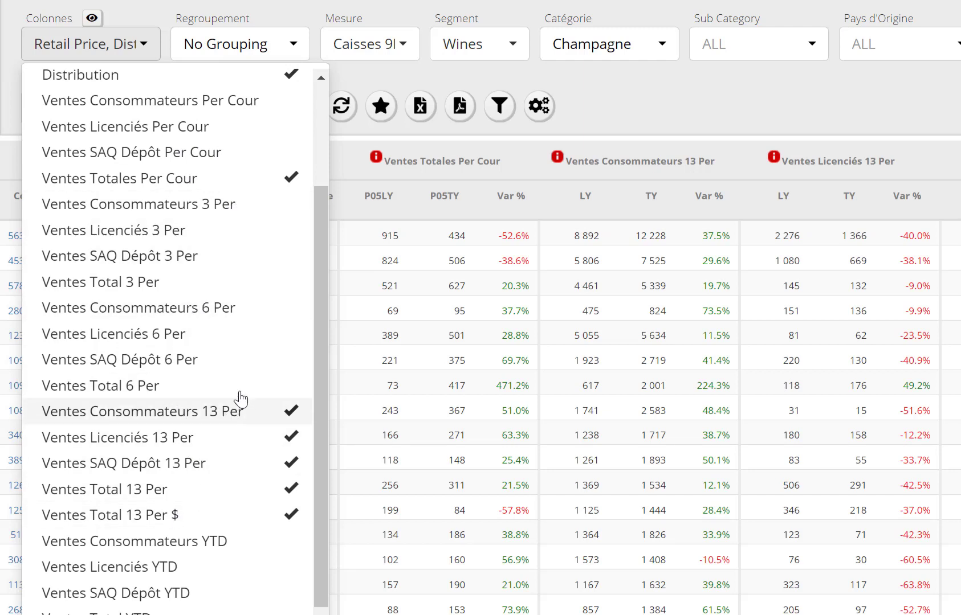
pyautogui.click(292, 181)
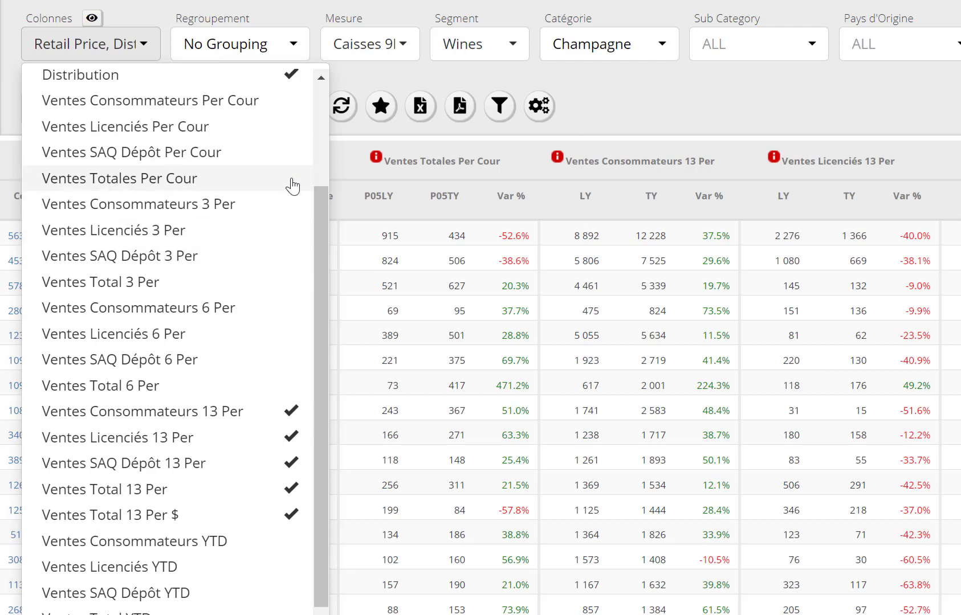
pyautogui.moveTo(313, 234); pyautogui.dragTo(307, 372)
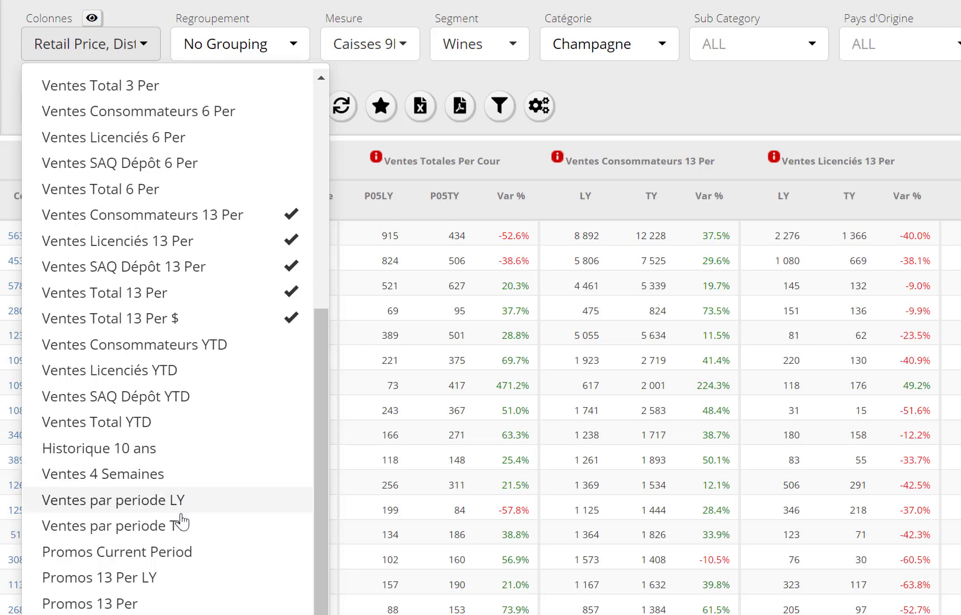
pyautogui.scroll(-3, 192, 540)
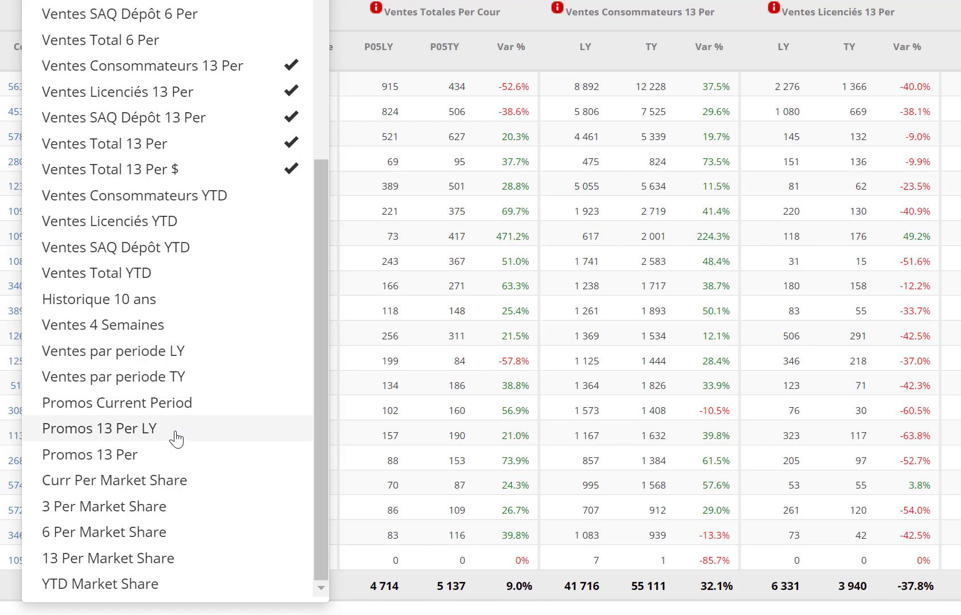
pyautogui.click(159, 457)
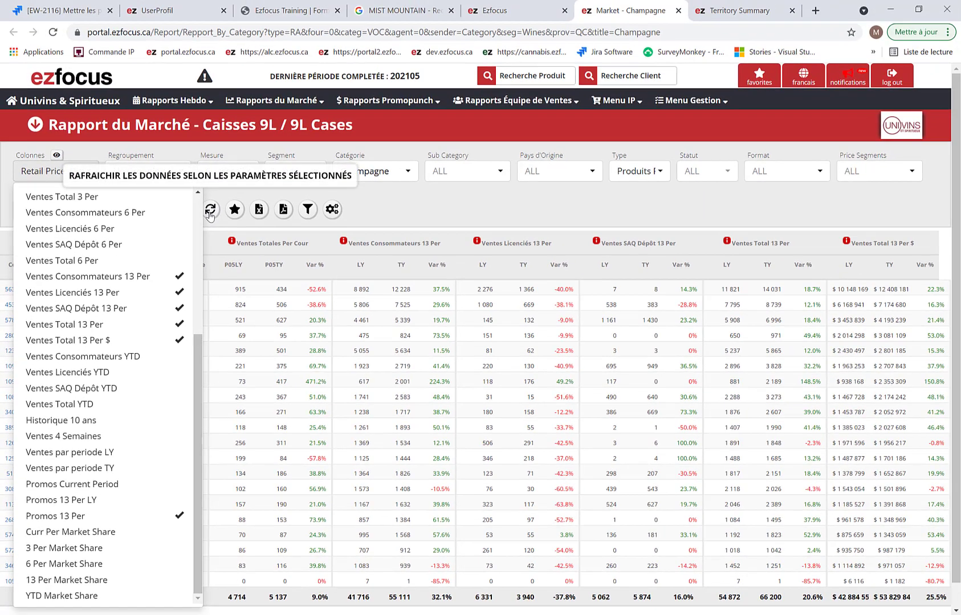
pyautogui.click(210, 210)
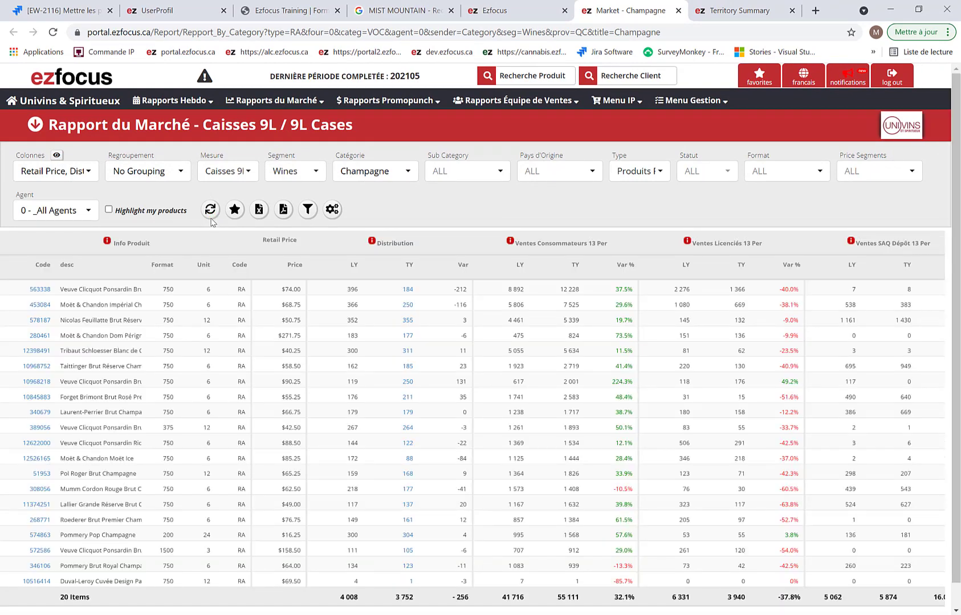
pyautogui.click(180, 175)
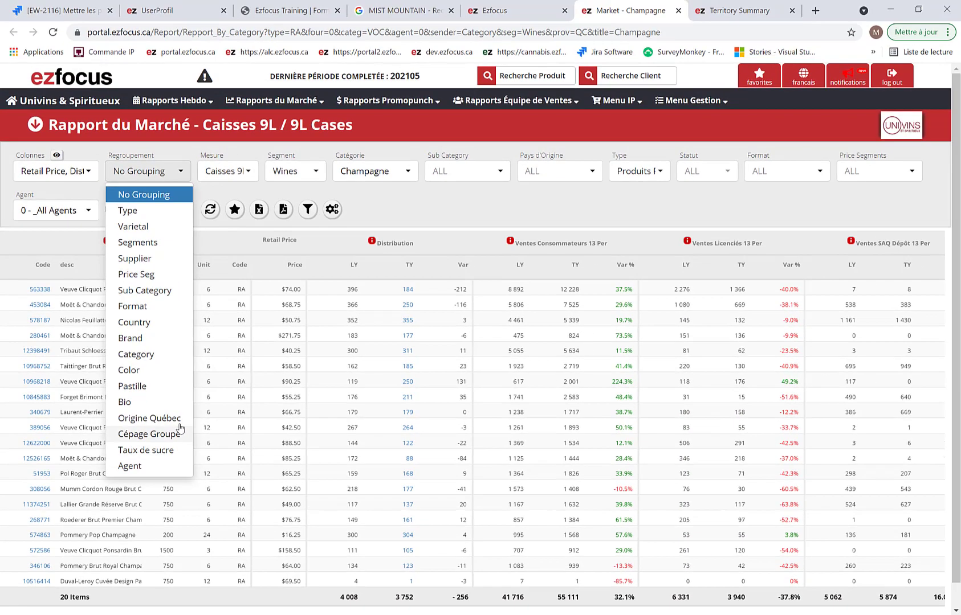
pyautogui.click(401, 197)
pyautogui.click(228, 171)
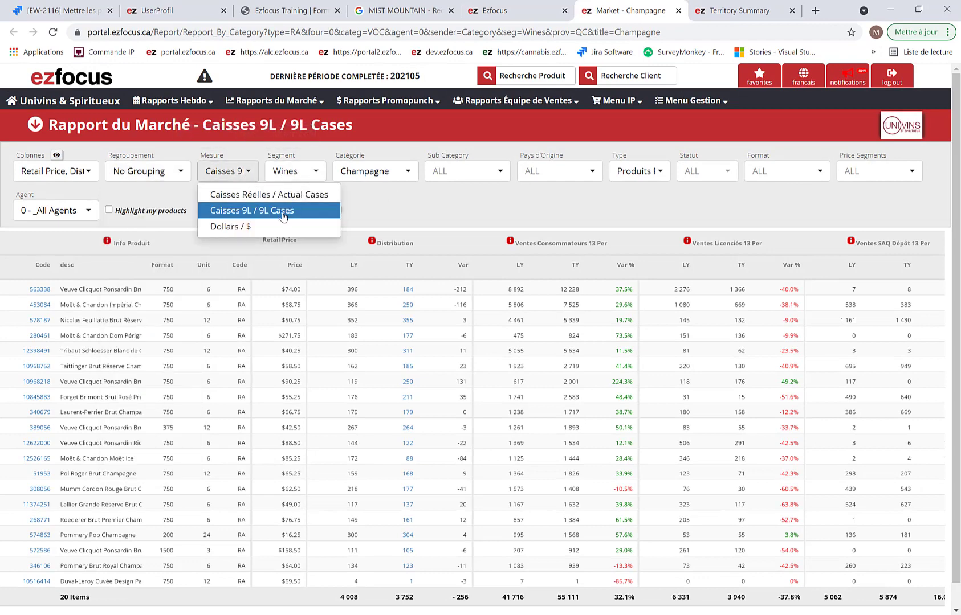
pyautogui.click(360, 198)
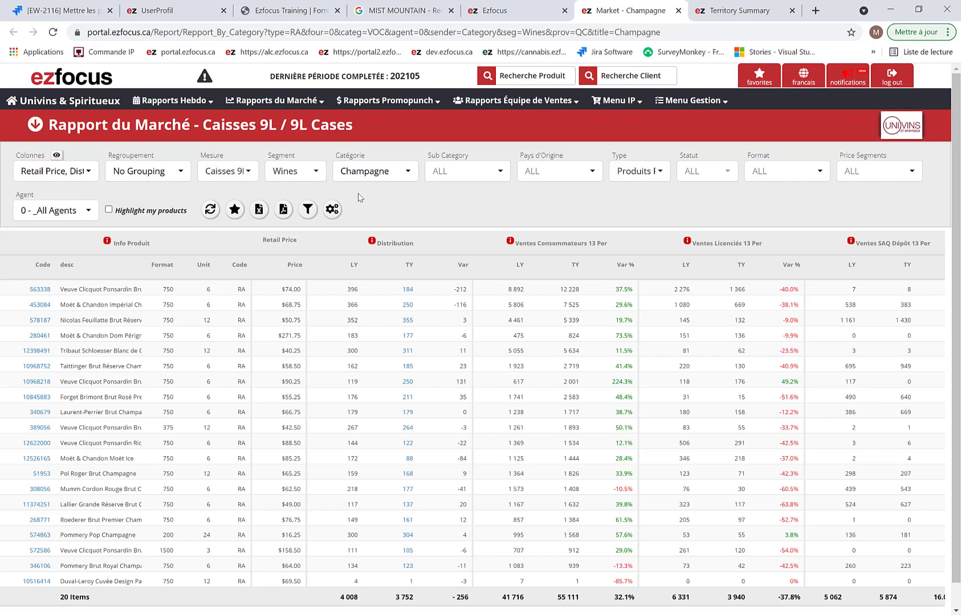
# - Switch the report to the Spirits segment and the S-Gin category, refreshing the data after each change
pyautogui.click(318, 180)
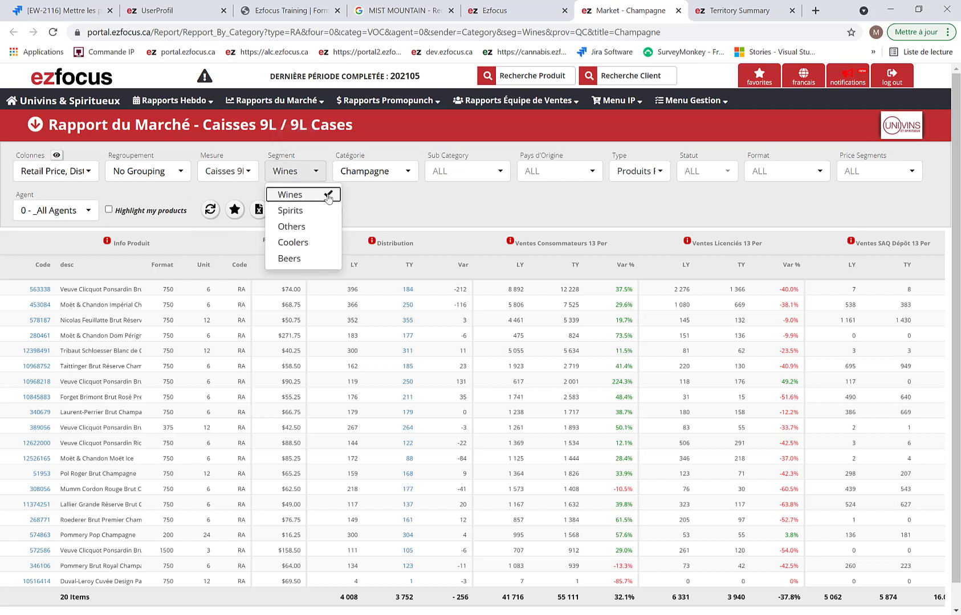
pyautogui.click(322, 210)
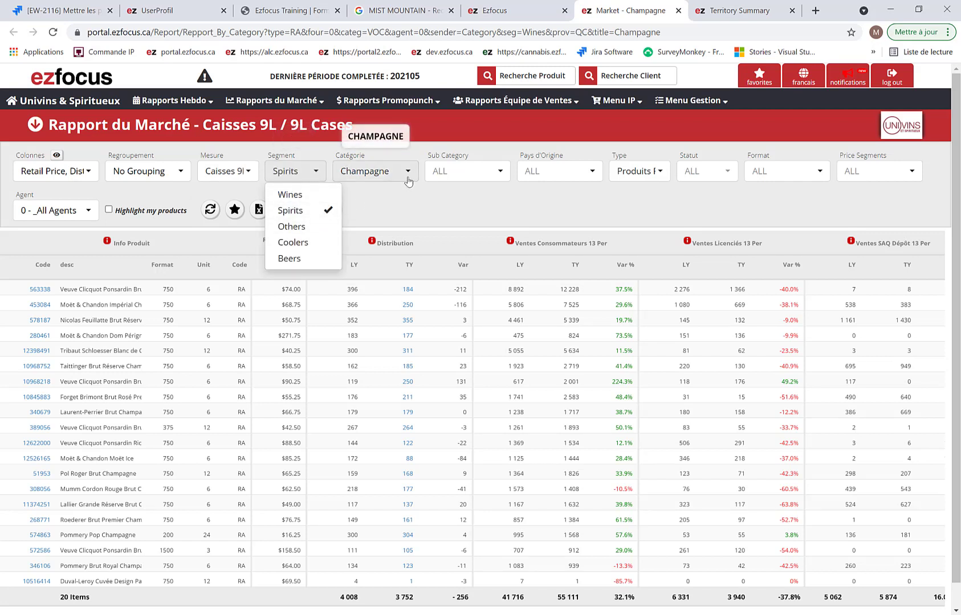
pyautogui.click(227, 224)
pyautogui.click(219, 211)
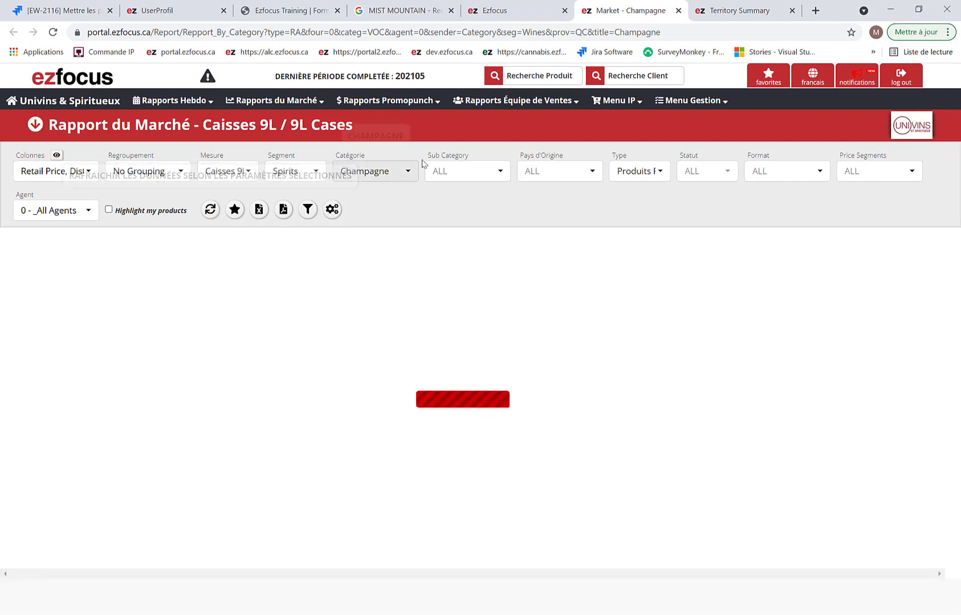
pyautogui.click(409, 178)
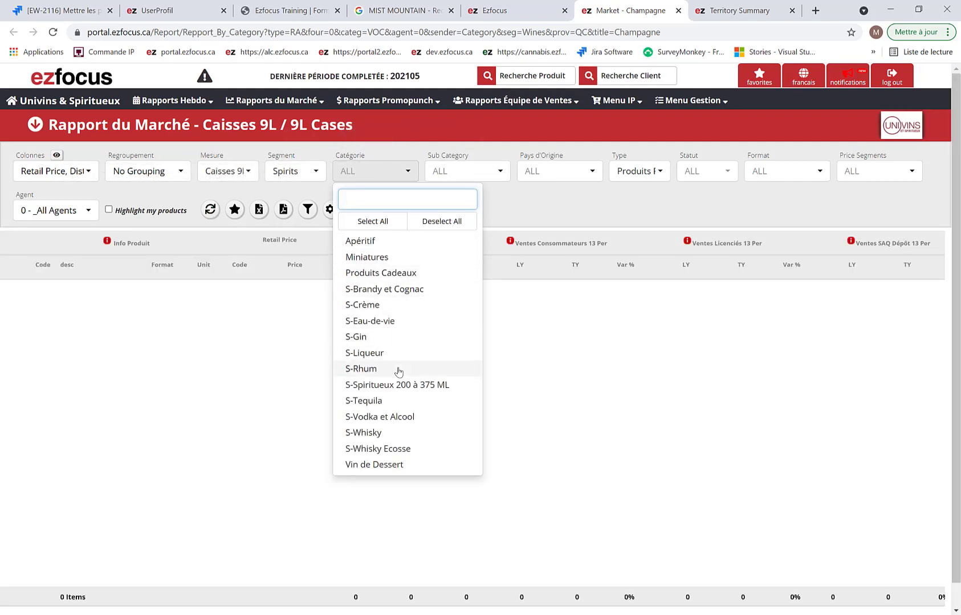
pyautogui.click(400, 341)
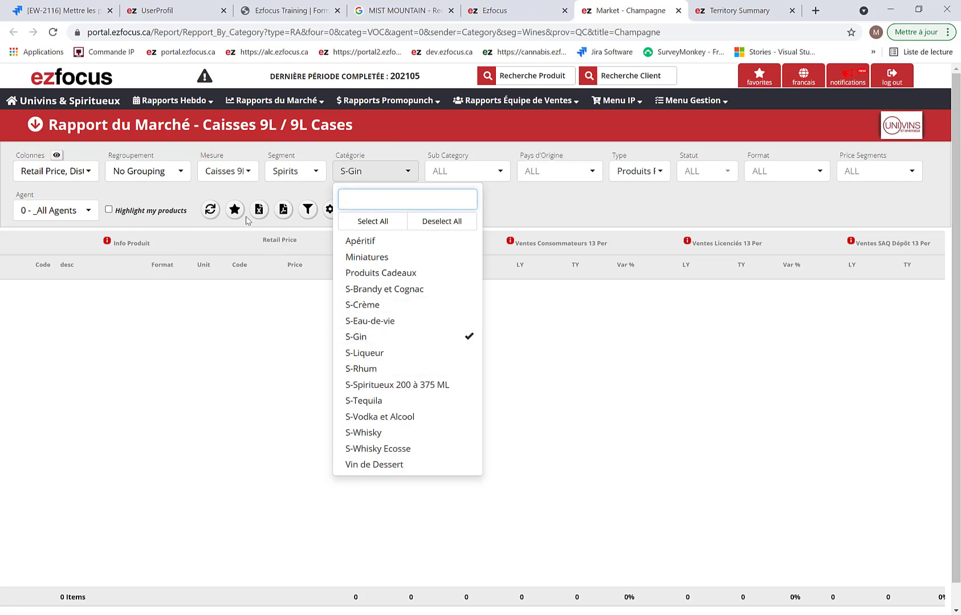
pyautogui.click(211, 210)
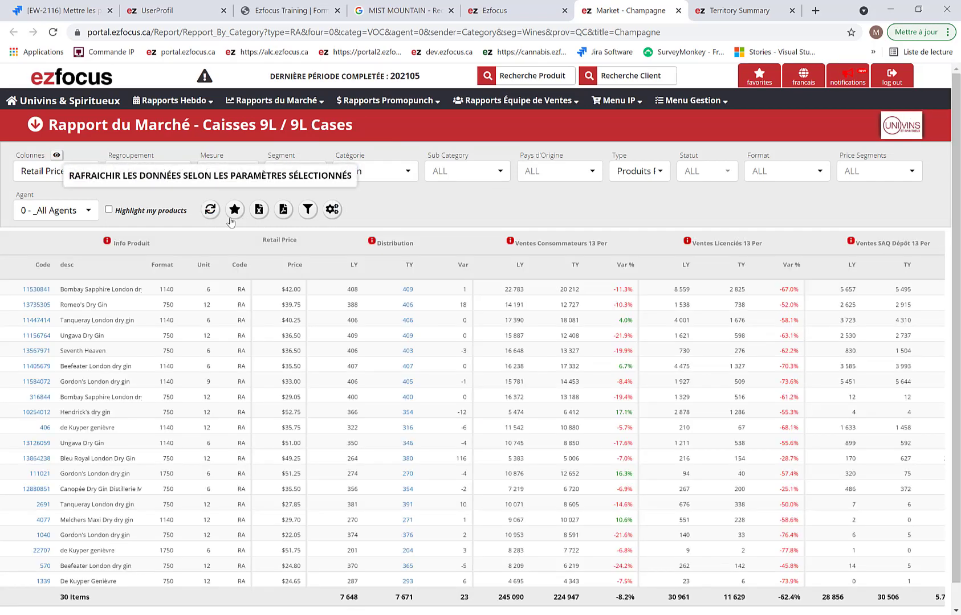
# - Limit the gin report to Produits de Spécialités Appro Cont (SA) and group it by Brand, refreshing the data
pyautogui.click(653, 171)
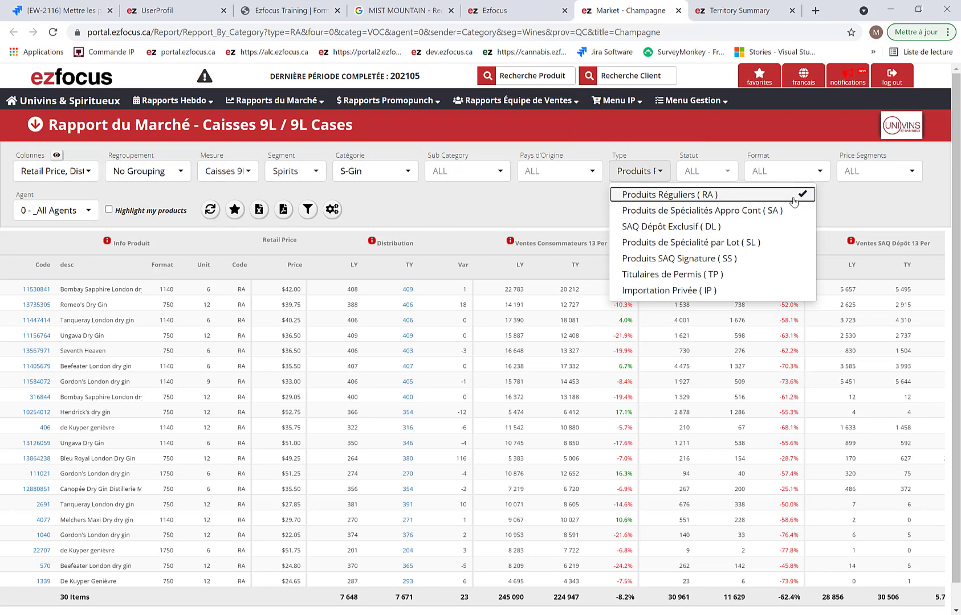
pyautogui.click(661, 211)
pyautogui.click(209, 210)
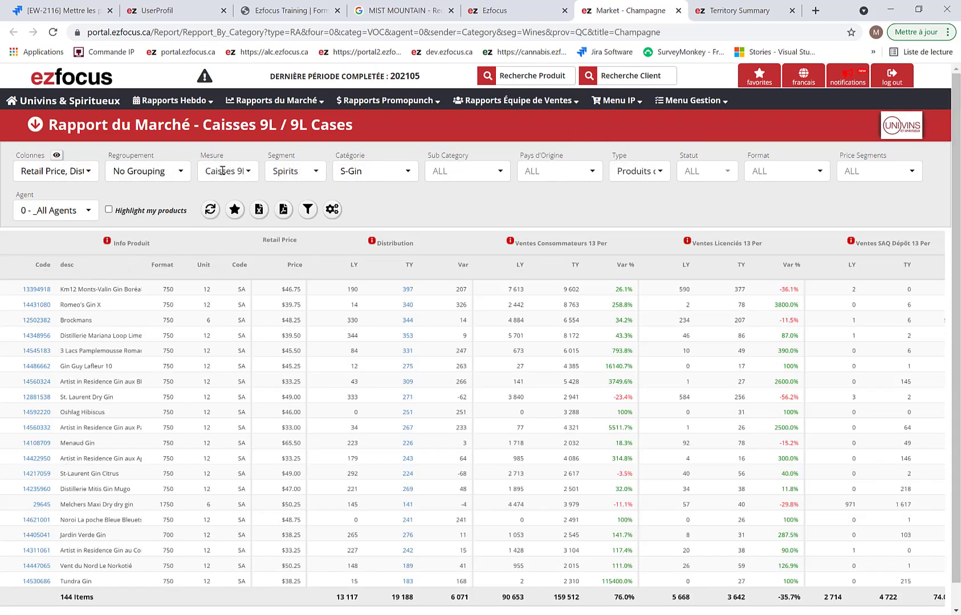
pyautogui.click(147, 171)
pyautogui.click(142, 337)
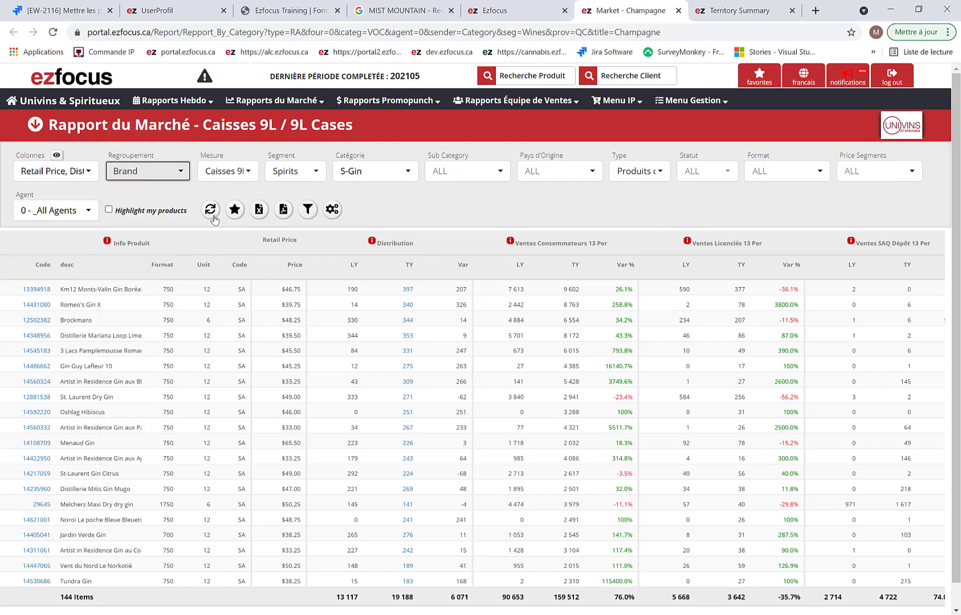
pyautogui.click(211, 212)
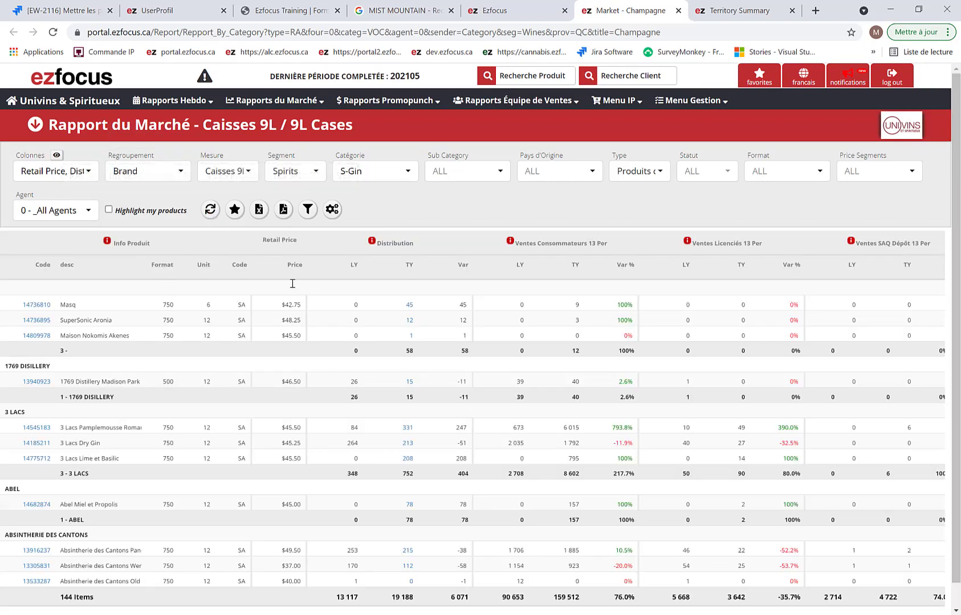
# - Filter the report to the origins Canada-CIC and Canada-VQA, and review the refreshed results across to the Promos 13 Per column
pyautogui.click(597, 178)
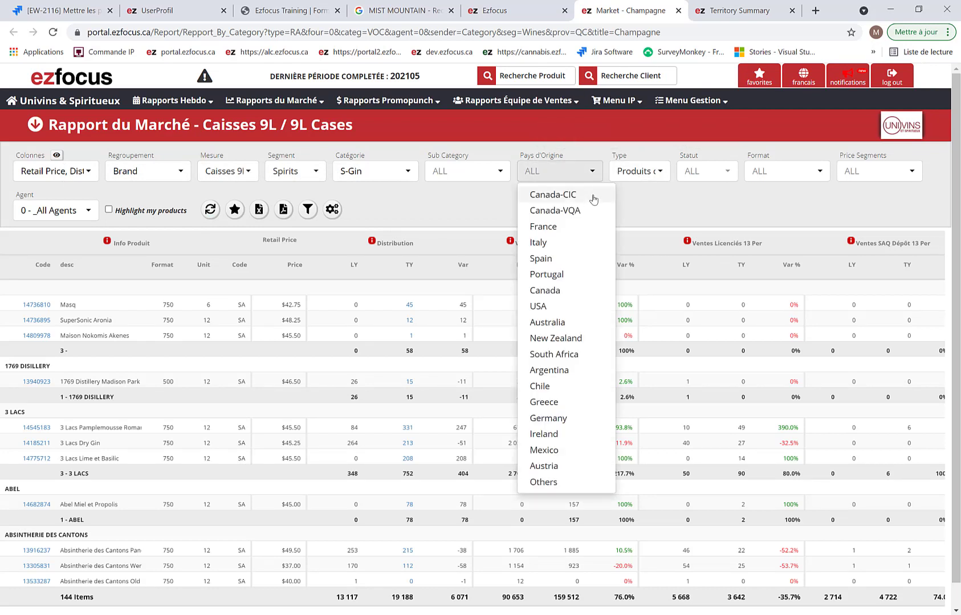
pyautogui.click(593, 195)
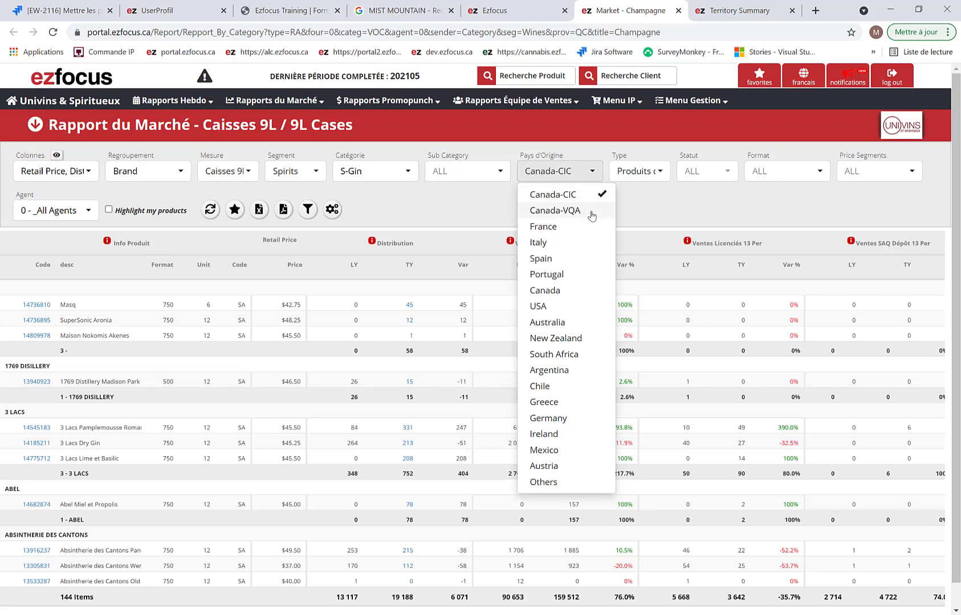
pyautogui.click(590, 210)
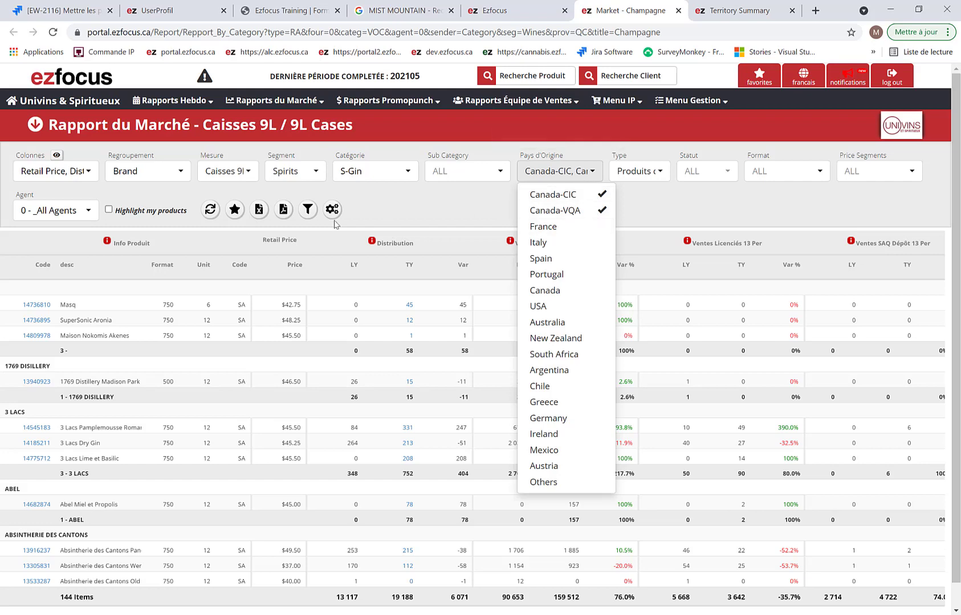
pyautogui.click(211, 209)
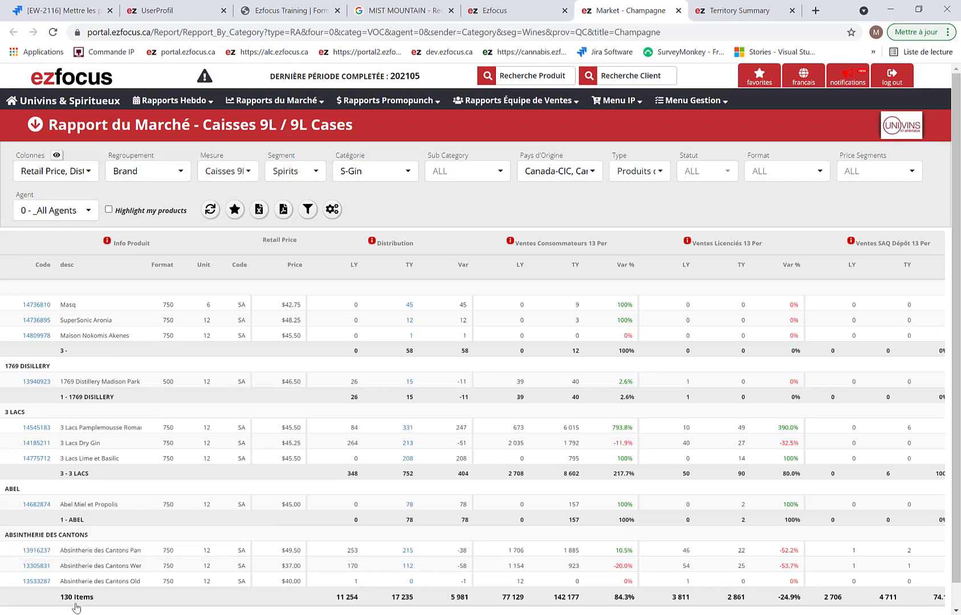
pyautogui.scroll(-8, 222, 360)
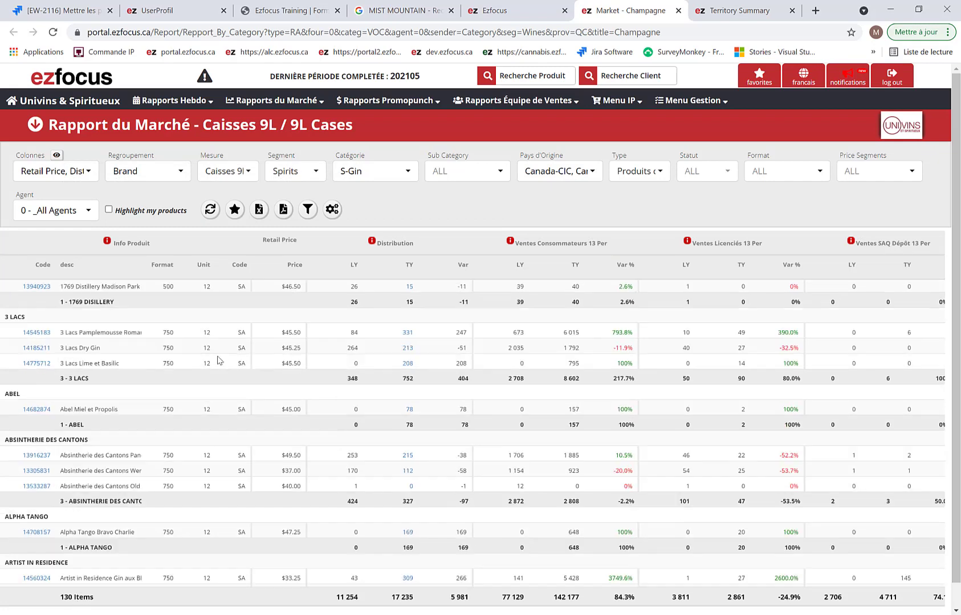
pyautogui.scroll(-8, 147, 456)
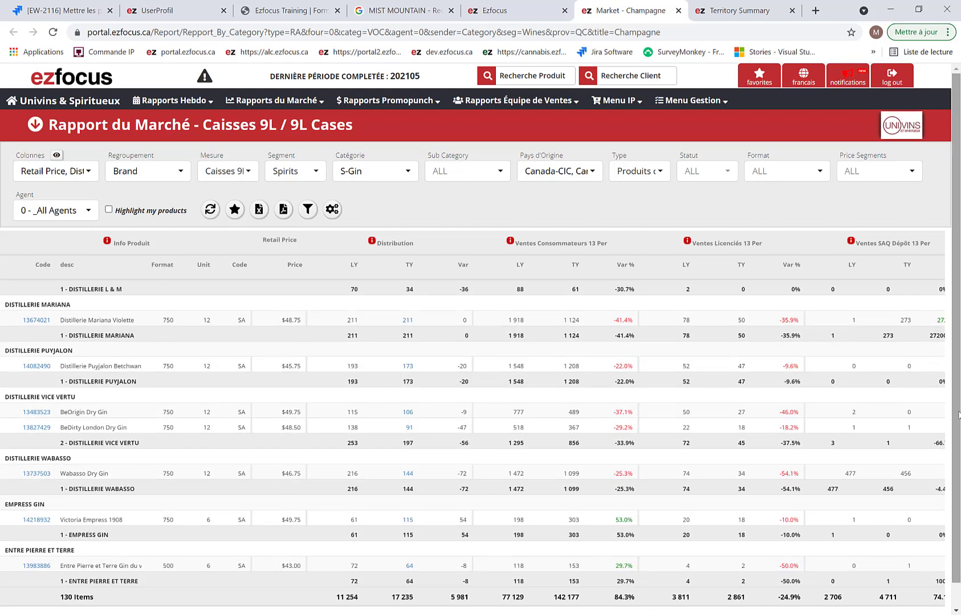
pyautogui.scroll(-1, 956, 529)
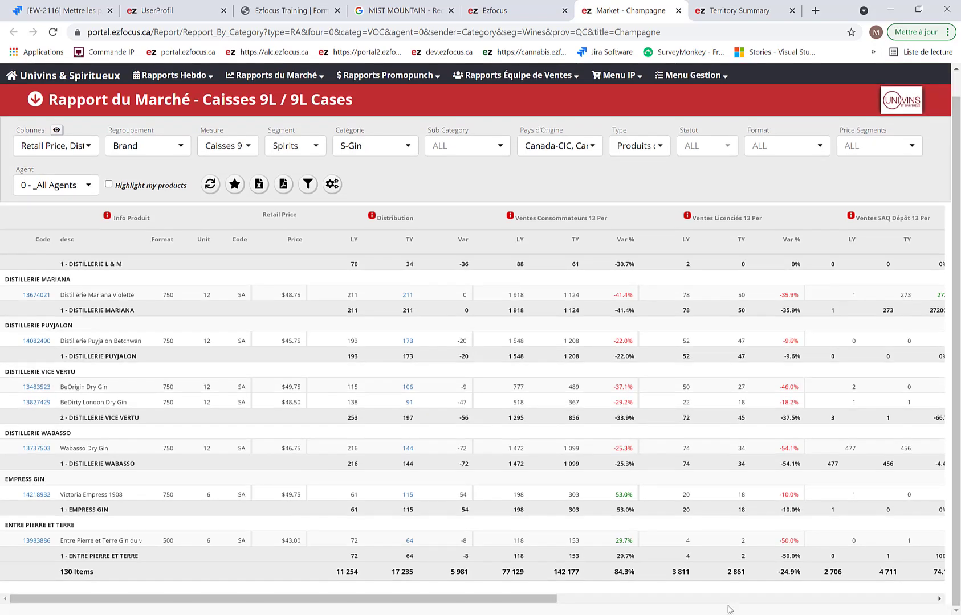
pyautogui.moveTo(550, 601); pyautogui.dragTo(924, 613)
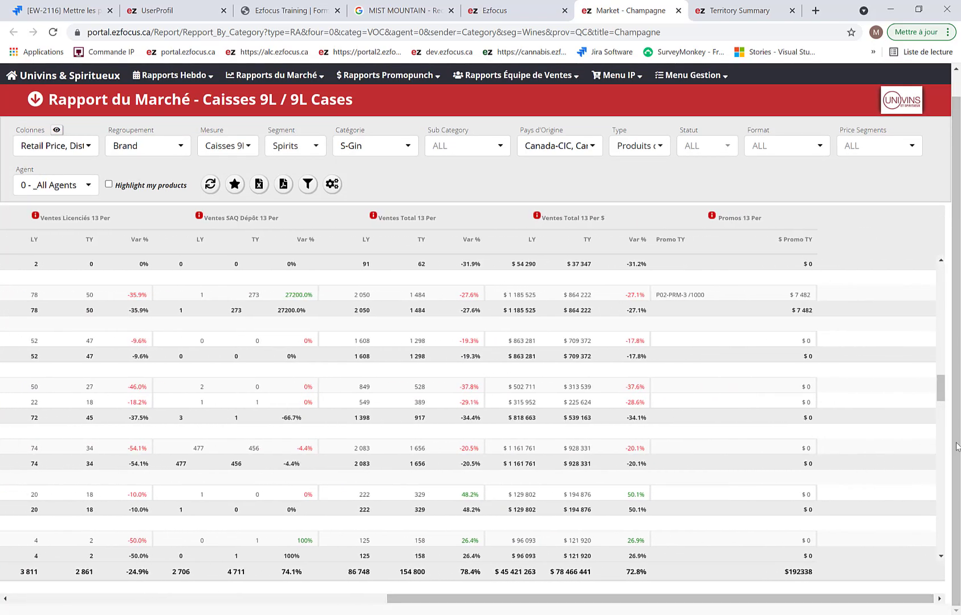
# - Switch the report's segment from Spirits to Wines and refresh the data
pyautogui.moveTo(940, 389); pyautogui.dragTo(931, 292)
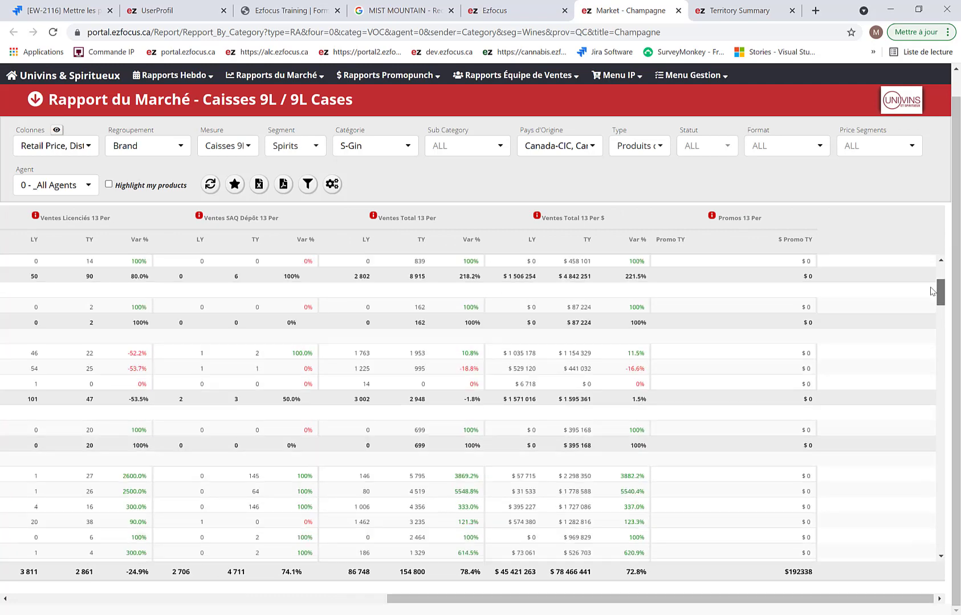
pyautogui.scroll(3, 931, 292)
pyautogui.scroll(1, 958, 312)
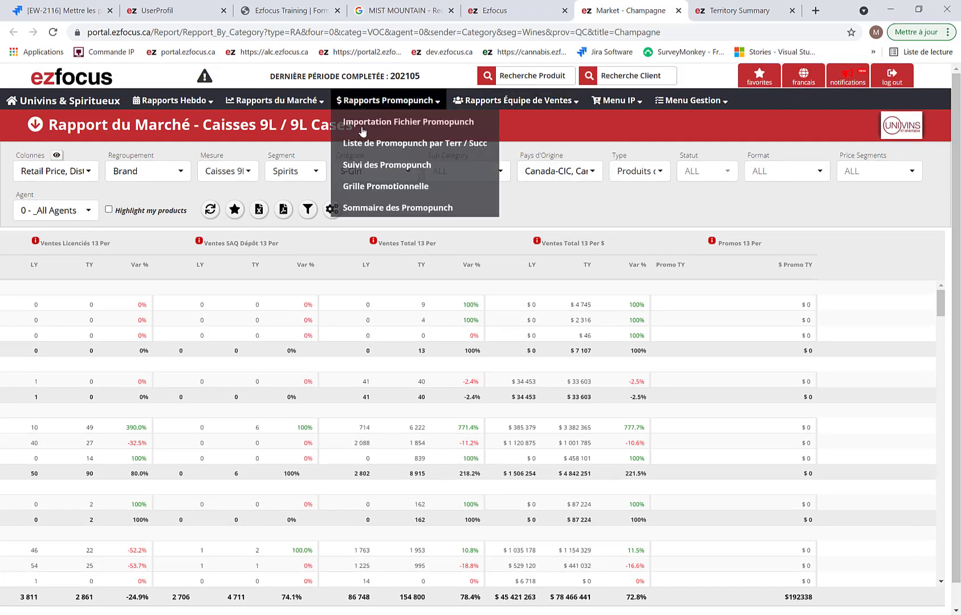
pyautogui.click(318, 180)
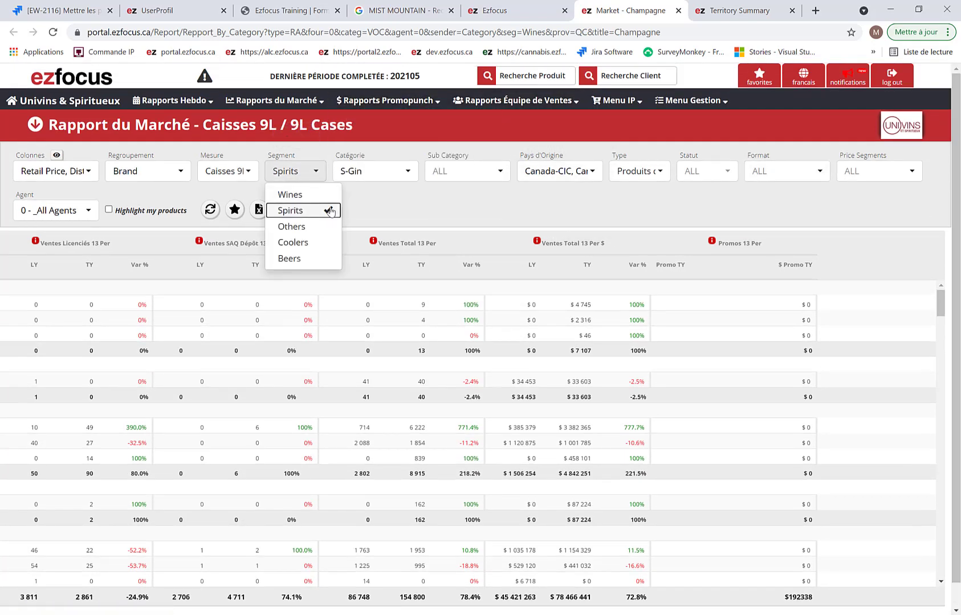
pyautogui.click(320, 210)
pyautogui.click(294, 195)
pyautogui.click(210, 211)
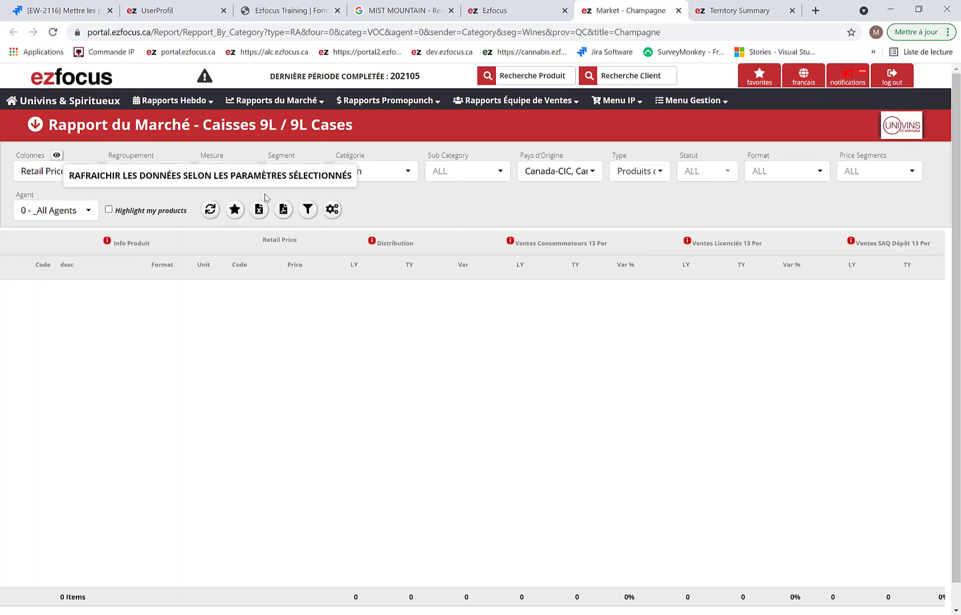
# - Remove the Canada-CIC and Canada-VQA origins from the country filter and refresh the report
pyautogui.click(593, 174)
pyautogui.click(600, 211)
pyautogui.click(602, 194)
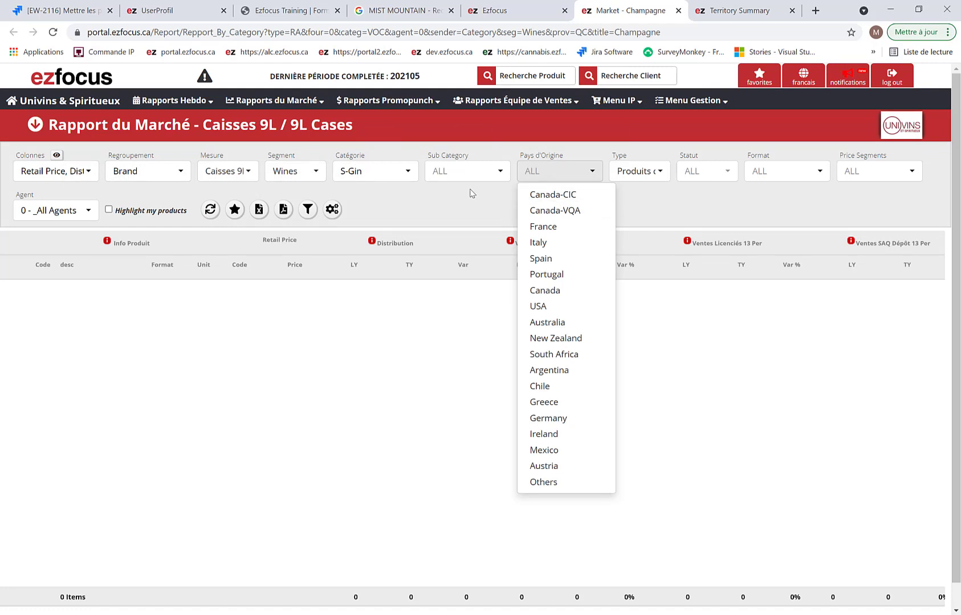
pyautogui.click(454, 199)
pyautogui.click(208, 213)
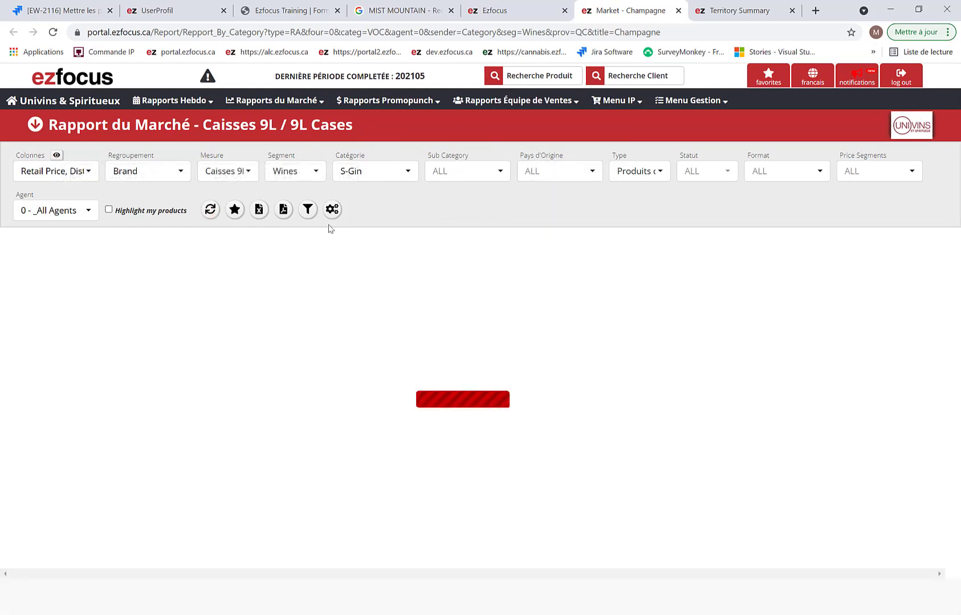
# - Filter the categories to Vin bl France F-NO Bourgogne and Vin rg France BG-BJ Bourgogne, and refresh the data
pyautogui.click(397, 178)
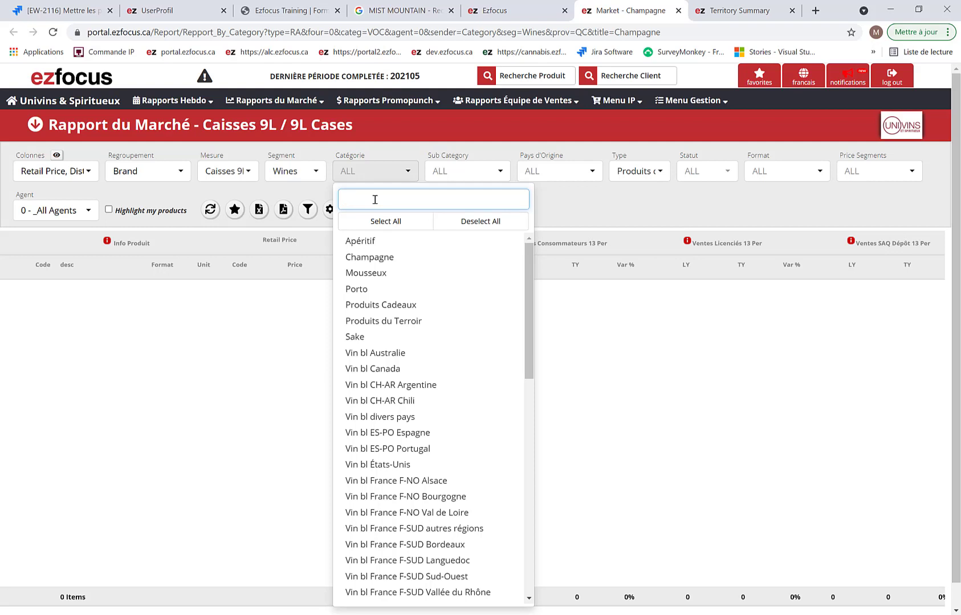
pyautogui.write('bou')
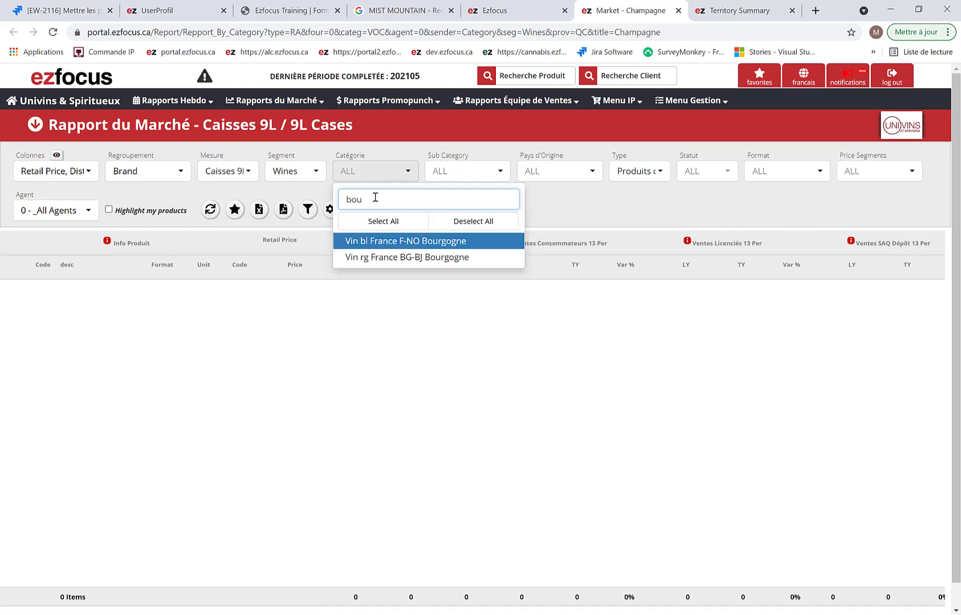
pyautogui.click(461, 244)
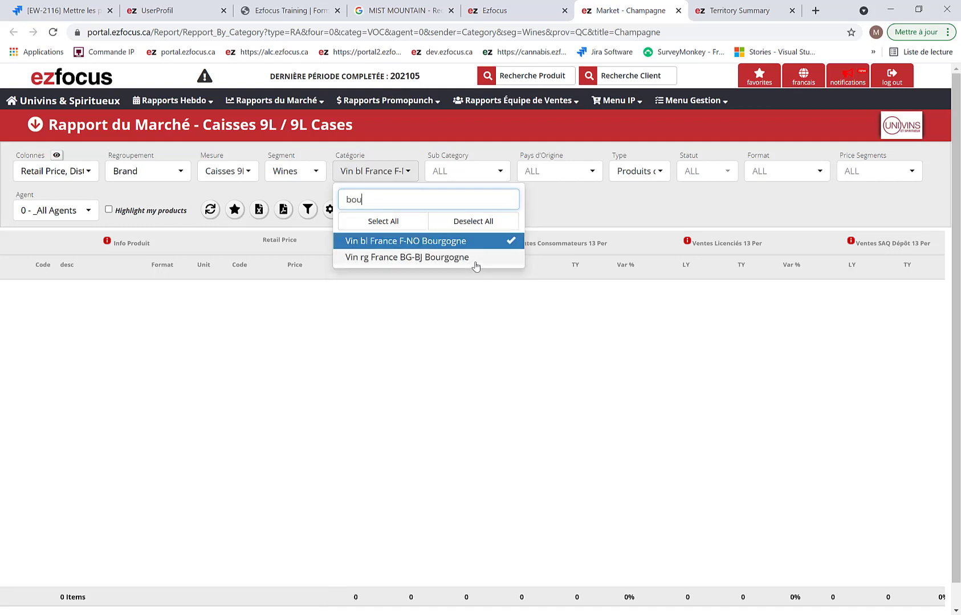
pyautogui.click(475, 263)
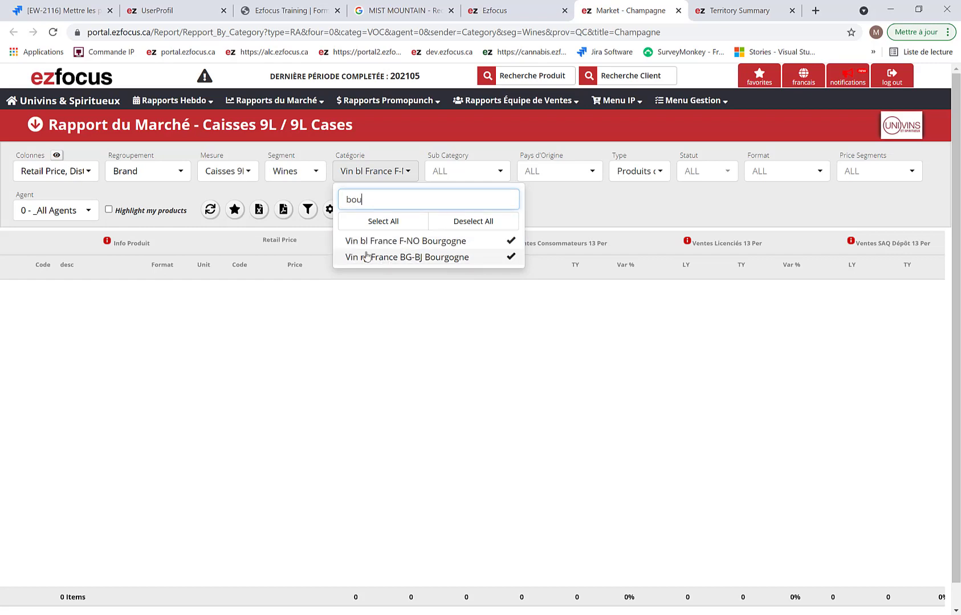
pyautogui.click(210, 210)
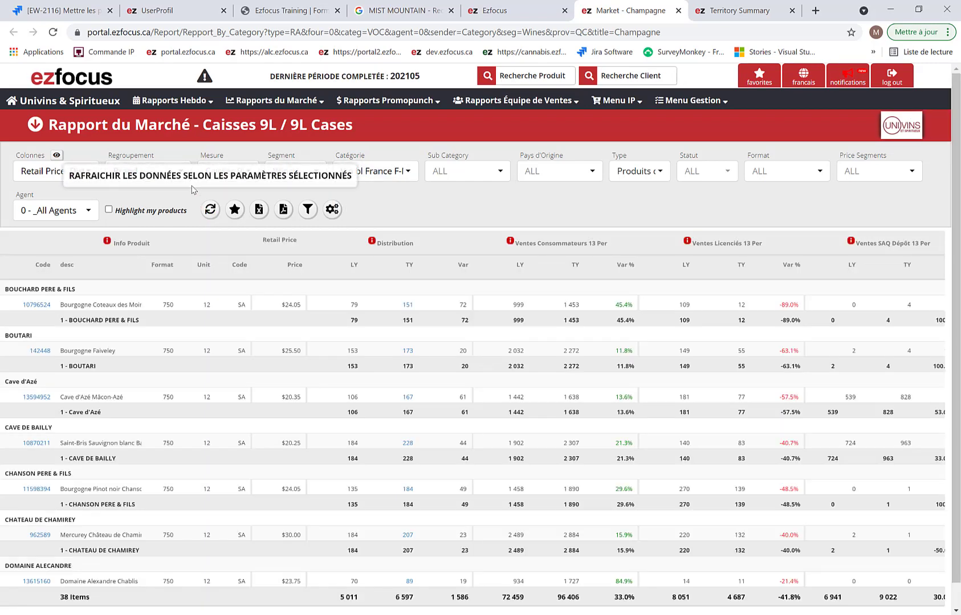
# - Group the Bourgogne report by Sub Category and refresh the data
pyautogui.click(177, 174)
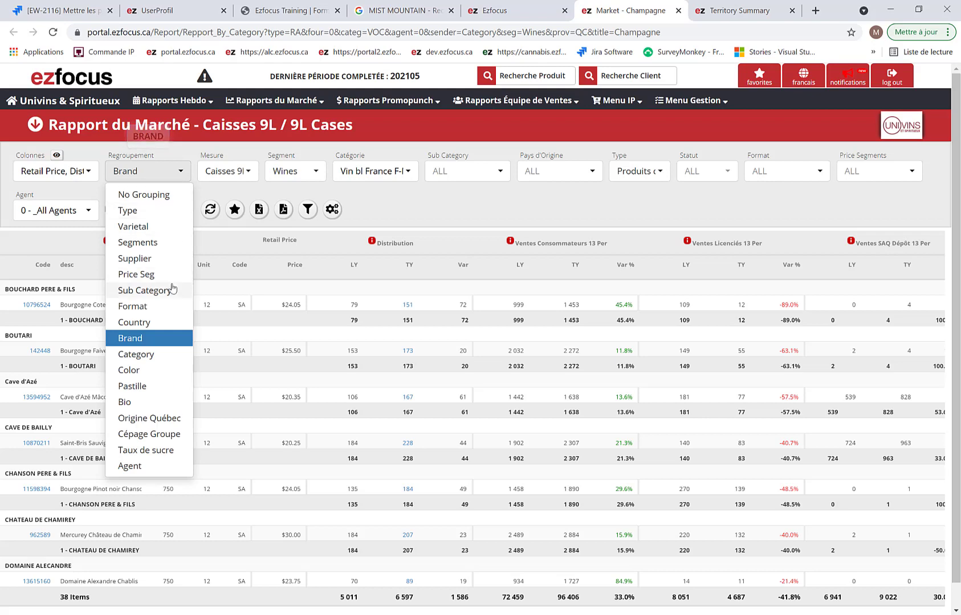
pyautogui.click(173, 289)
pyautogui.click(210, 211)
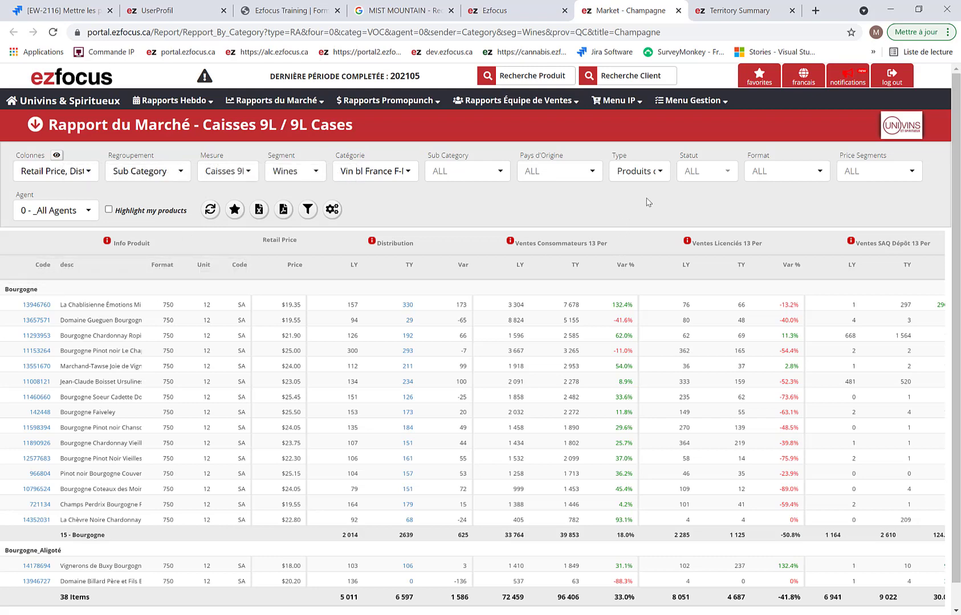
# - Replace the Appro Cont (SA) product type with Produits de Spécialité par Lot (SL) and refresh the report
pyautogui.click(658, 178)
pyautogui.click(800, 209)
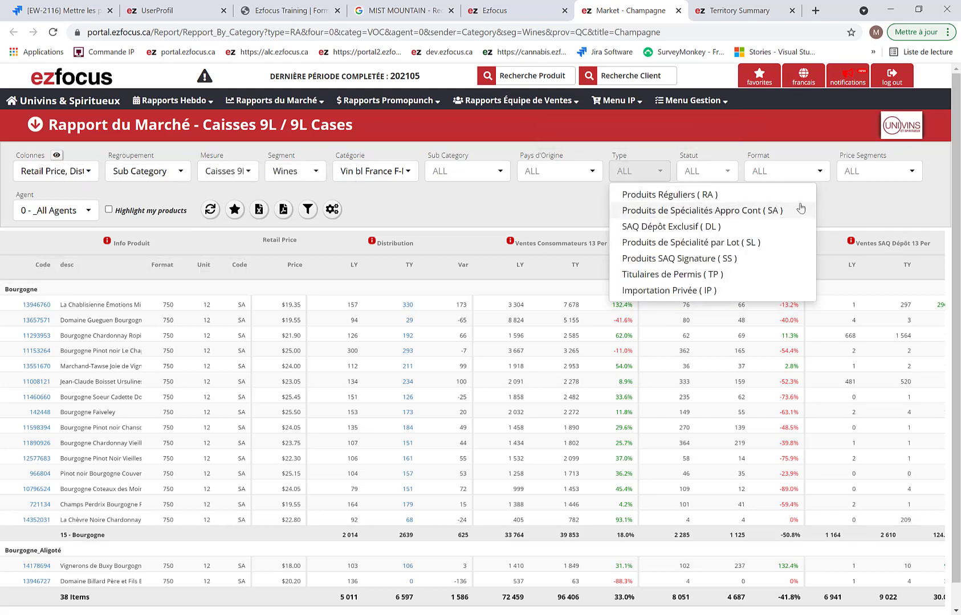
pyautogui.click(798, 242)
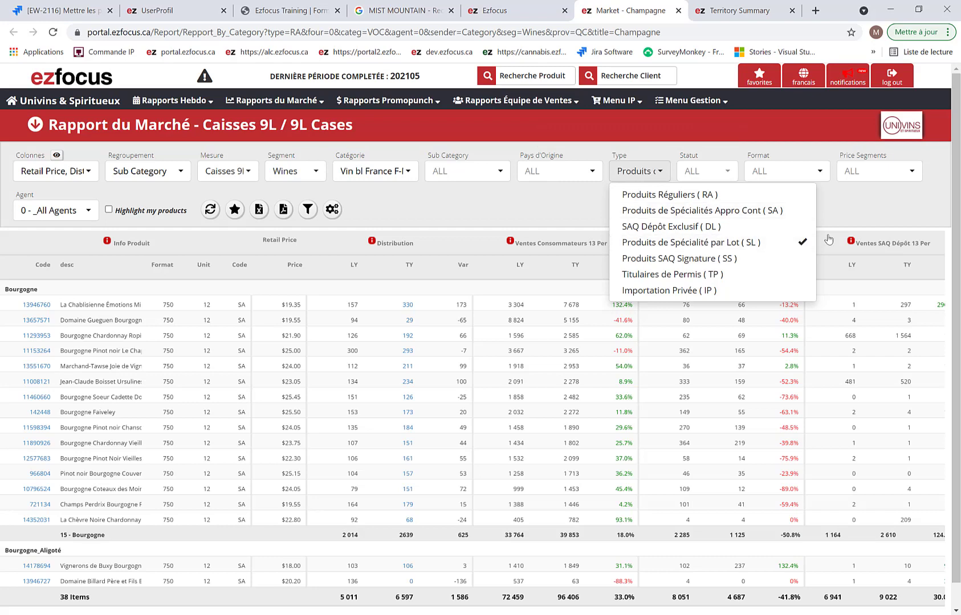
pyautogui.click(210, 210)
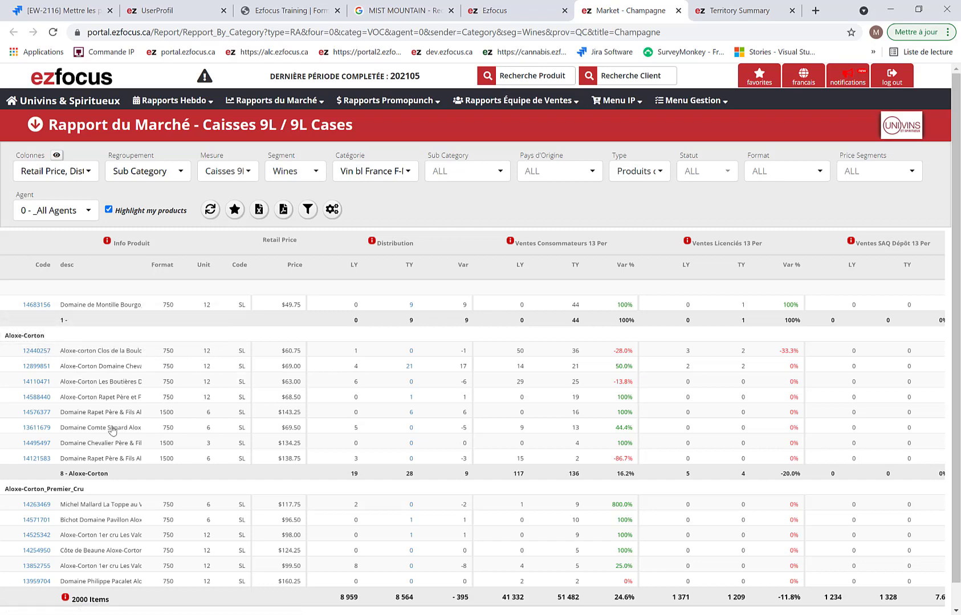
# - Review the Bourgogne SL products and their sales columns, and sort the report by Ventes Consommateurs 13 Per TY
pyautogui.scroll(-5, 120, 447)
pyautogui.scroll(-4, 120, 454)
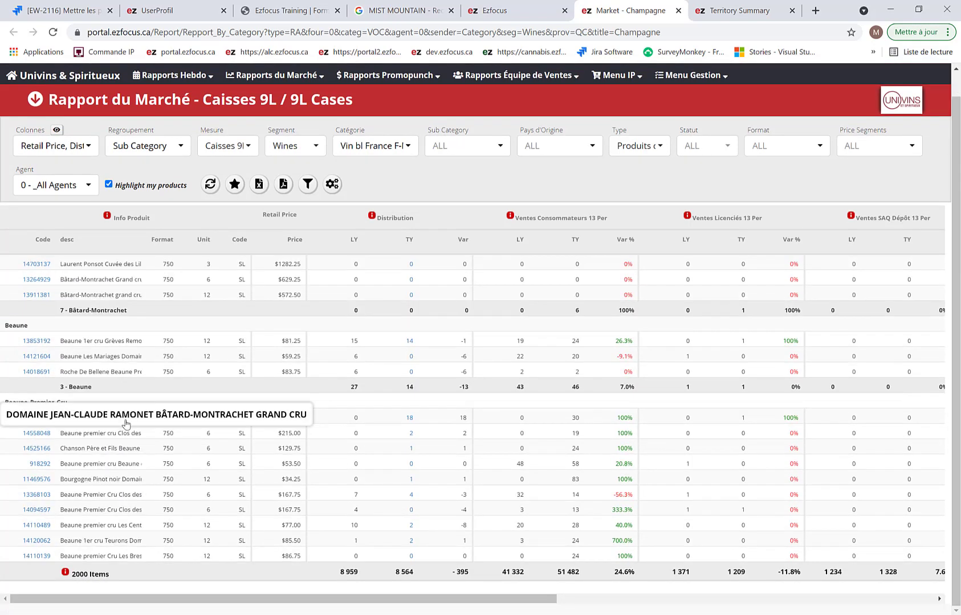
pyautogui.scroll(-6, 126, 425)
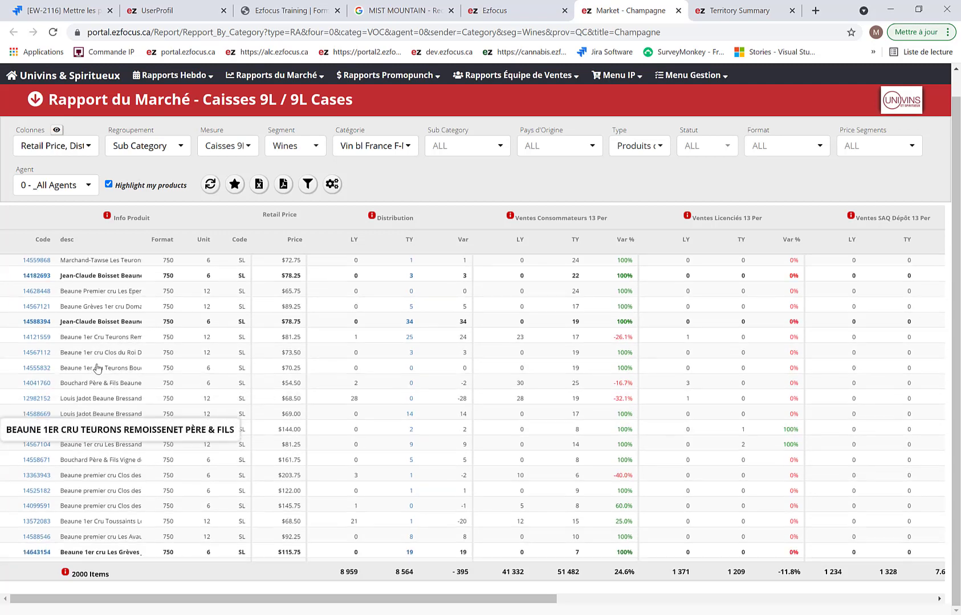
pyautogui.scroll(-3, 97, 367)
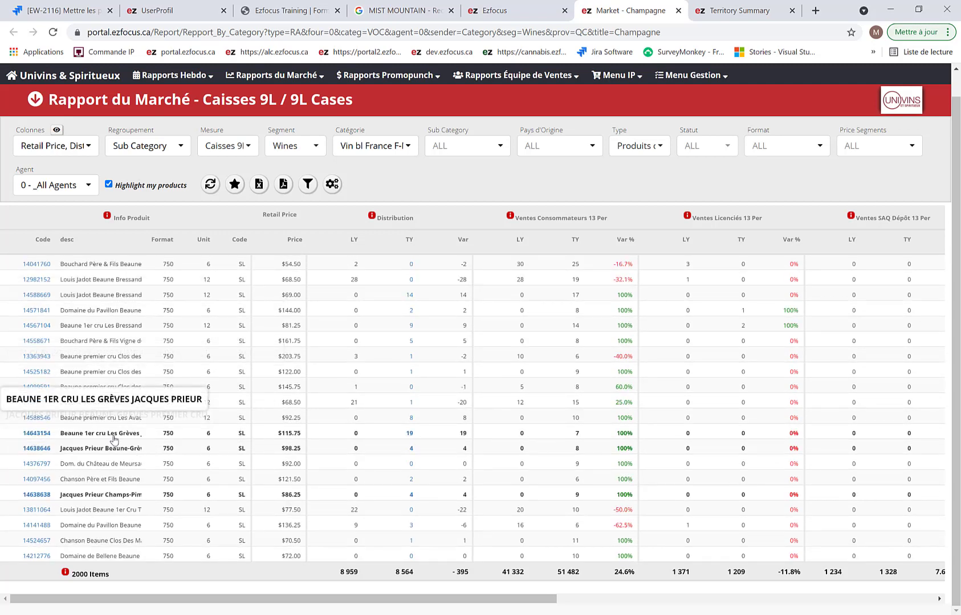
pyautogui.scroll(-6, 117, 453)
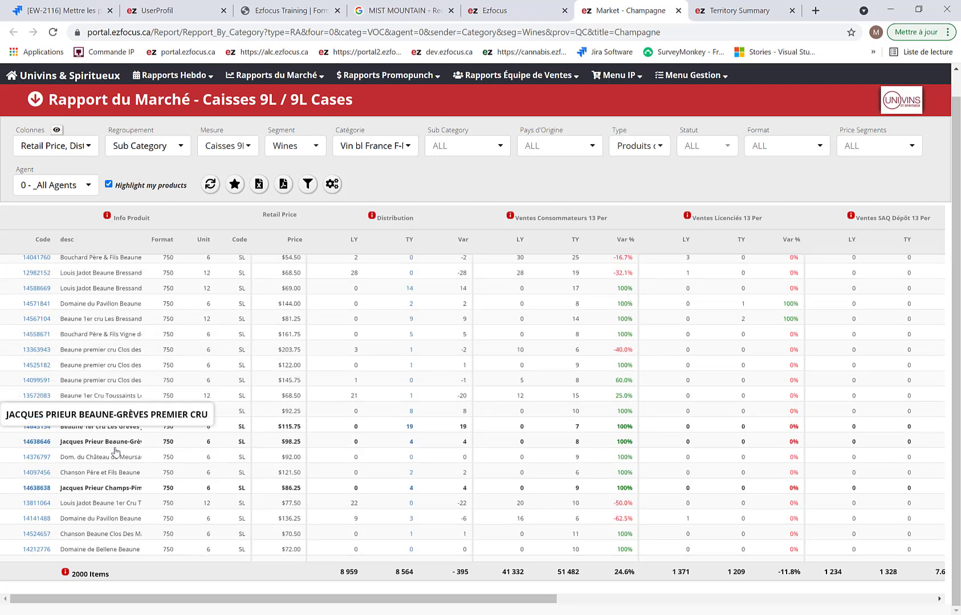
pyautogui.moveTo(378, 602); pyautogui.dragTo(721, 599)
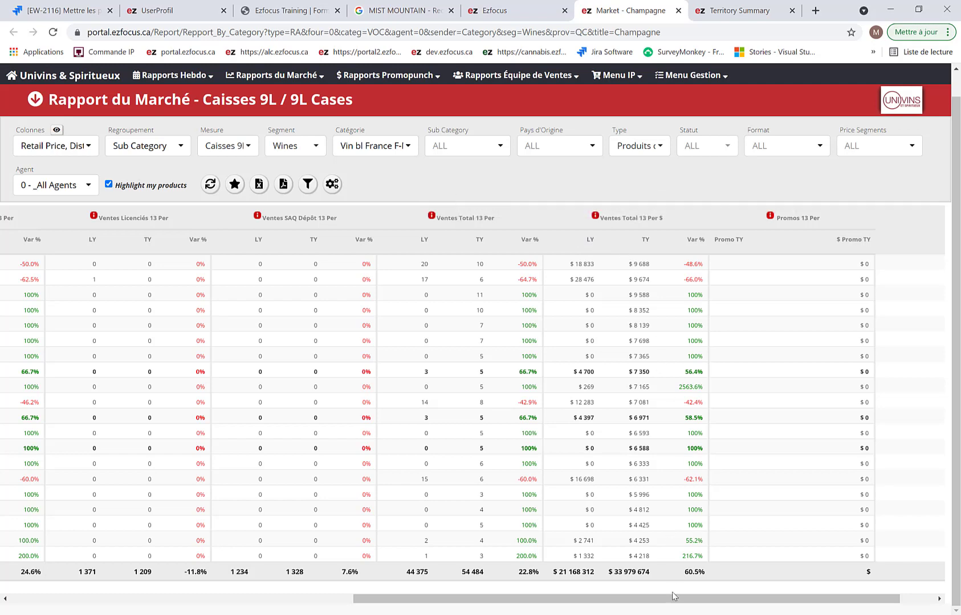
pyautogui.moveTo(515, 598); pyautogui.dragTo(357, 569)
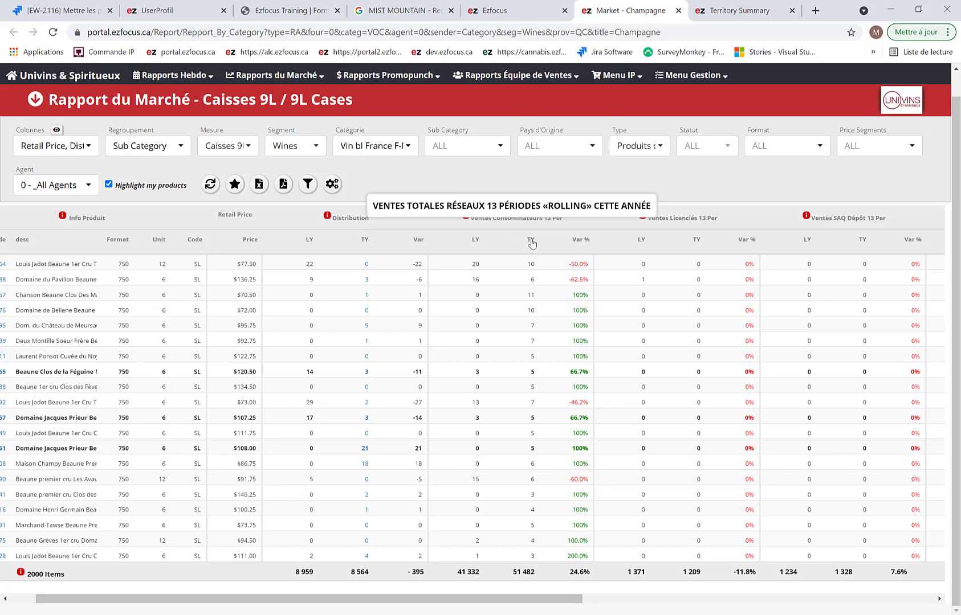
pyautogui.click(531, 240)
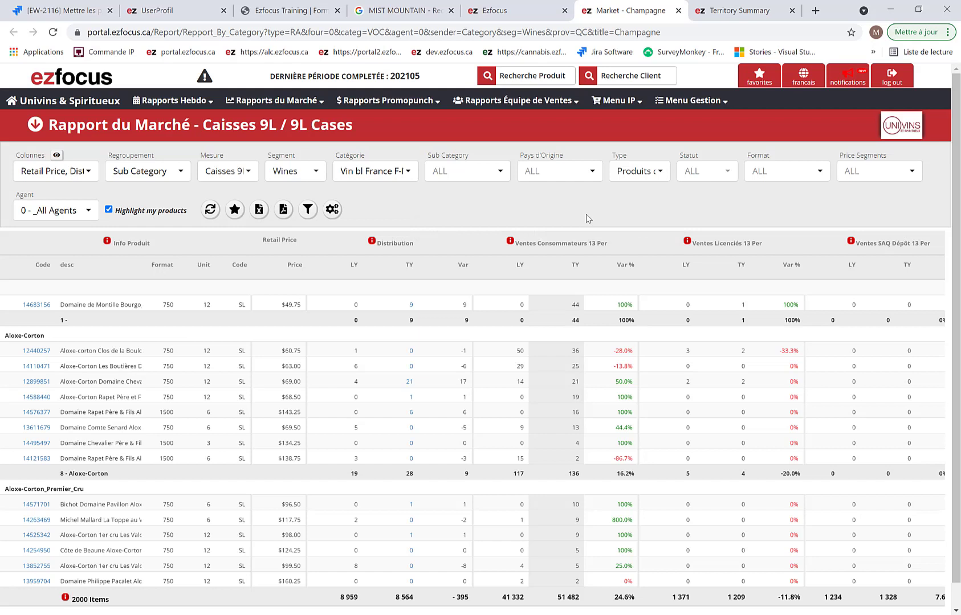
# - Filter the product status to Produits Actifs (13) and Produits Délistés Inv restant (14)
pyautogui.click(734, 176)
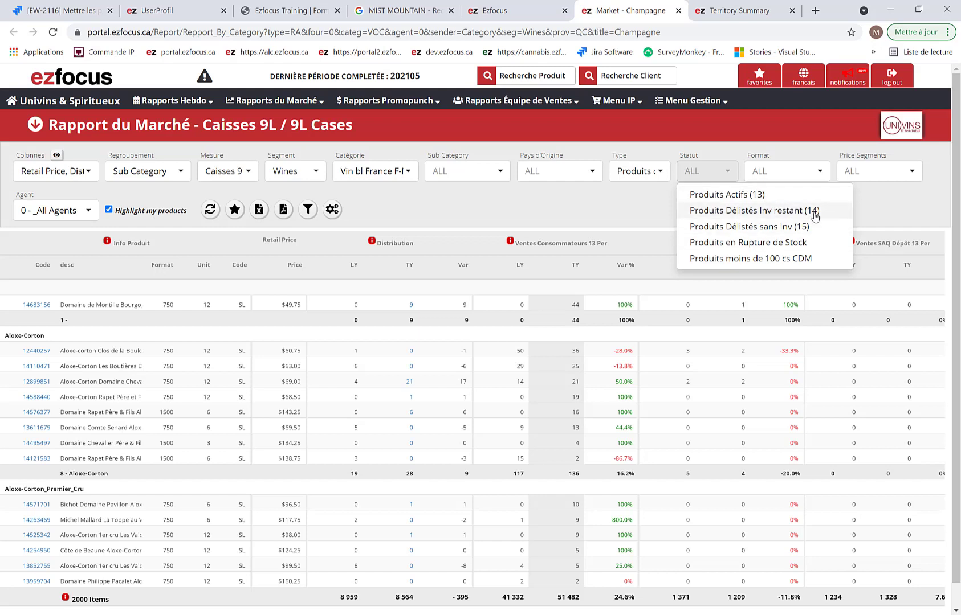
pyautogui.click(791, 203)
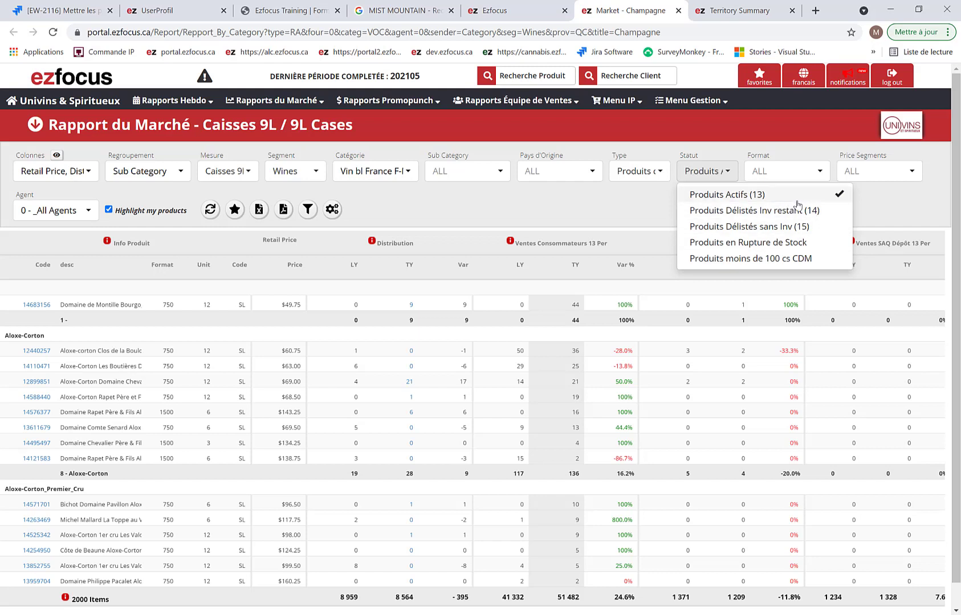
pyautogui.click(824, 213)
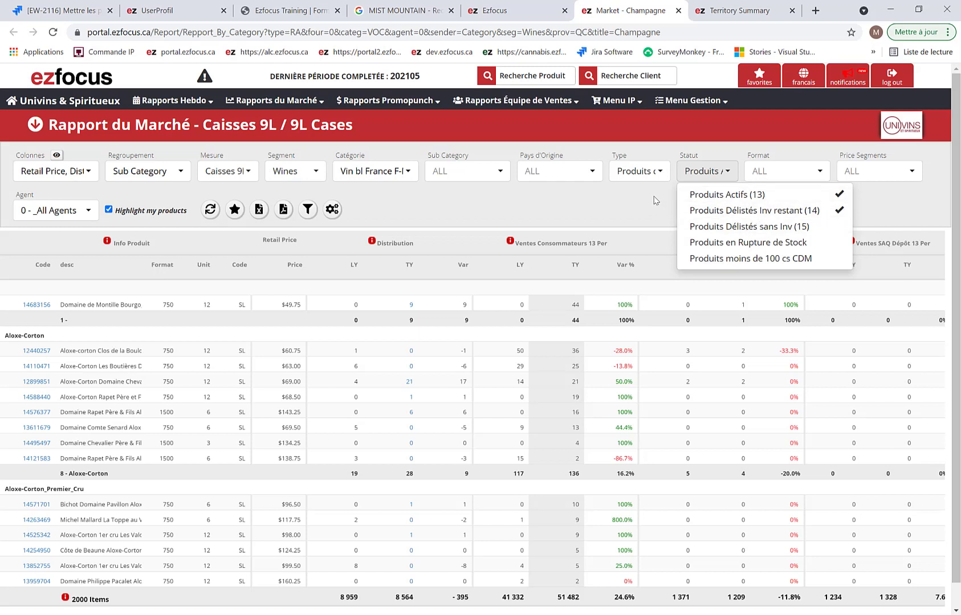
pyautogui.click(744, 182)
pyautogui.click(809, 172)
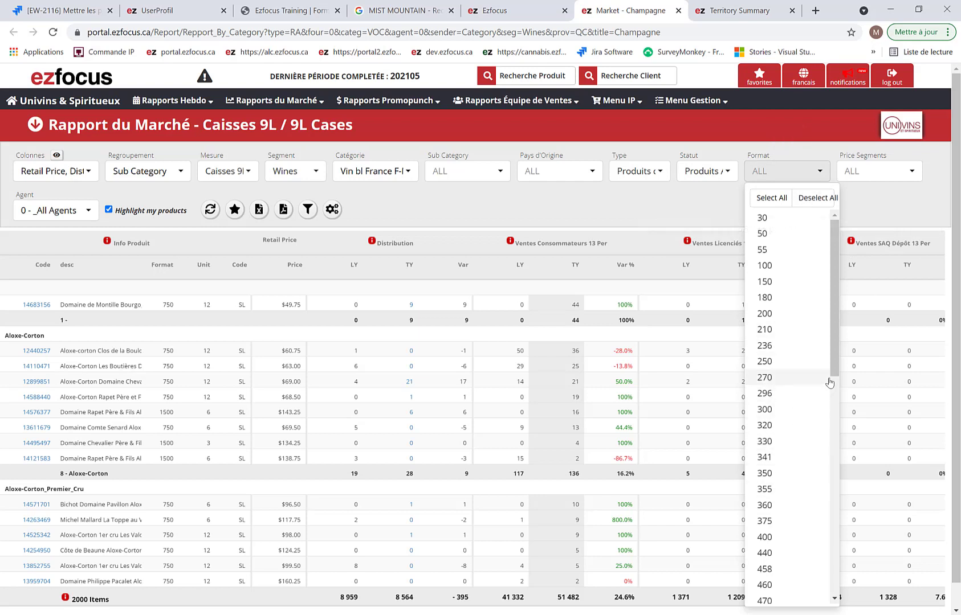
pyautogui.moveTo(836, 375); pyautogui.dragTo(832, 506)
pyautogui.click(789, 424)
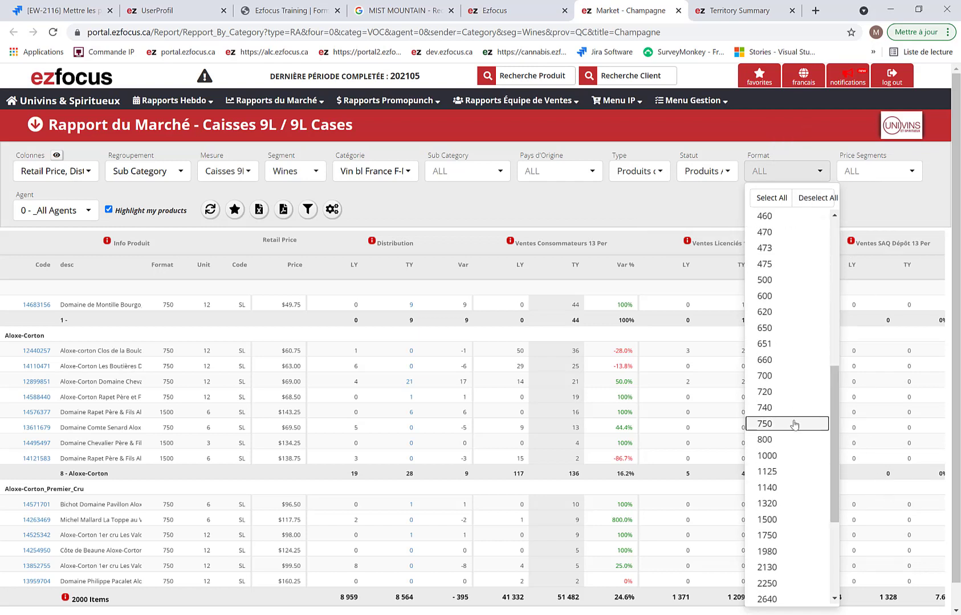
pyautogui.click(938, 196)
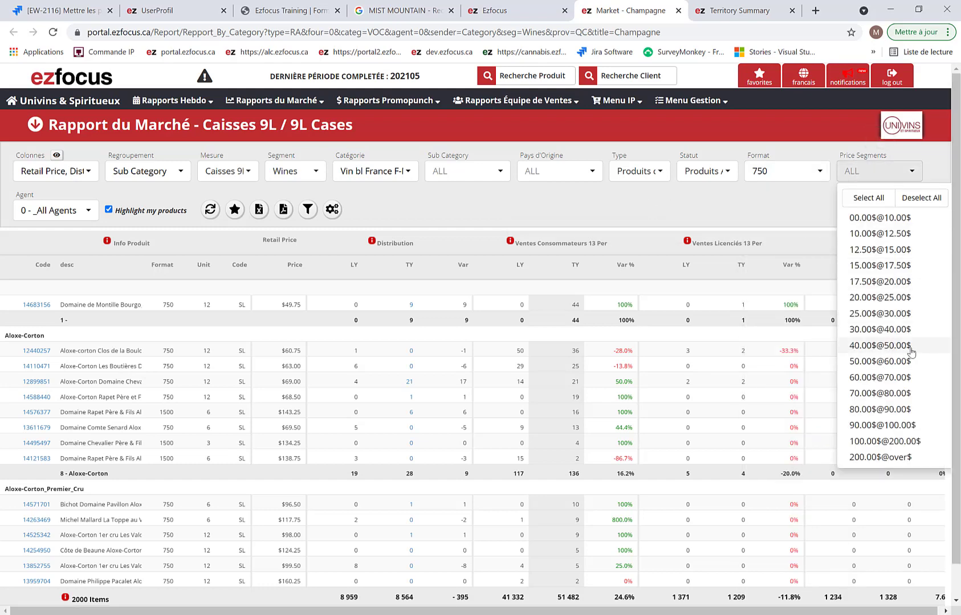
pyautogui.click(910, 345)
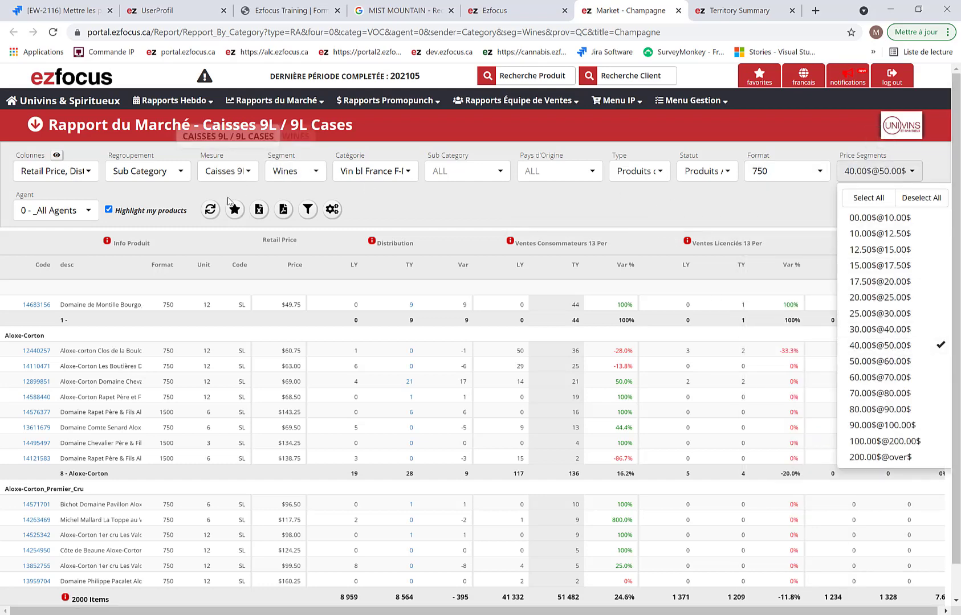
pyautogui.click(210, 211)
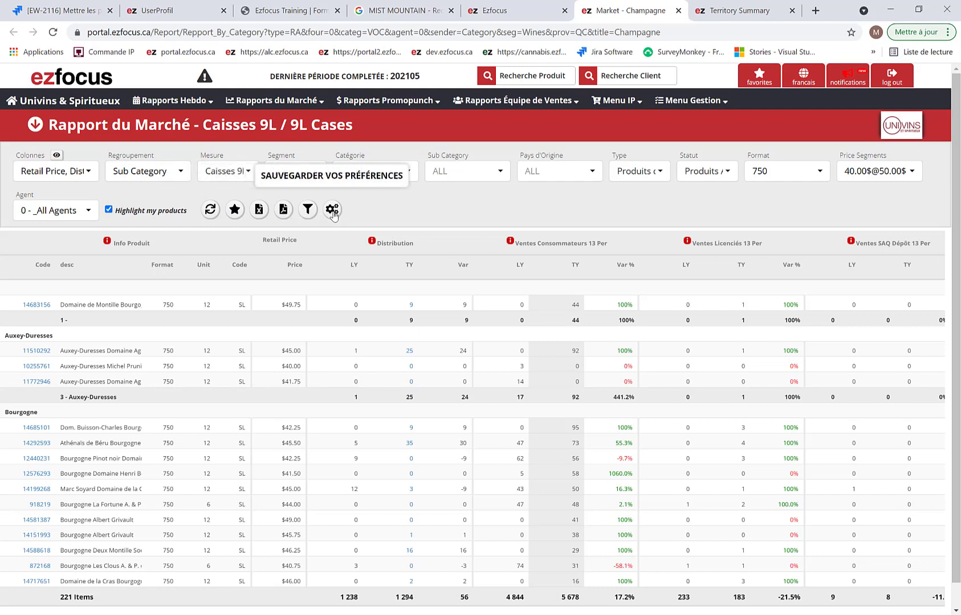
# - Open the list of report columns to check which ones are selected
pyautogui.click(89, 174)
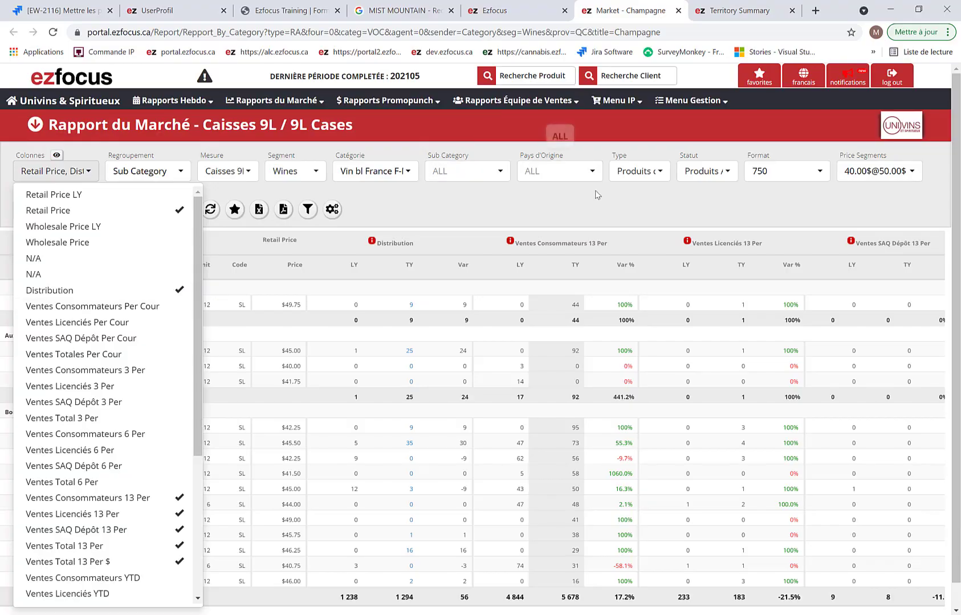